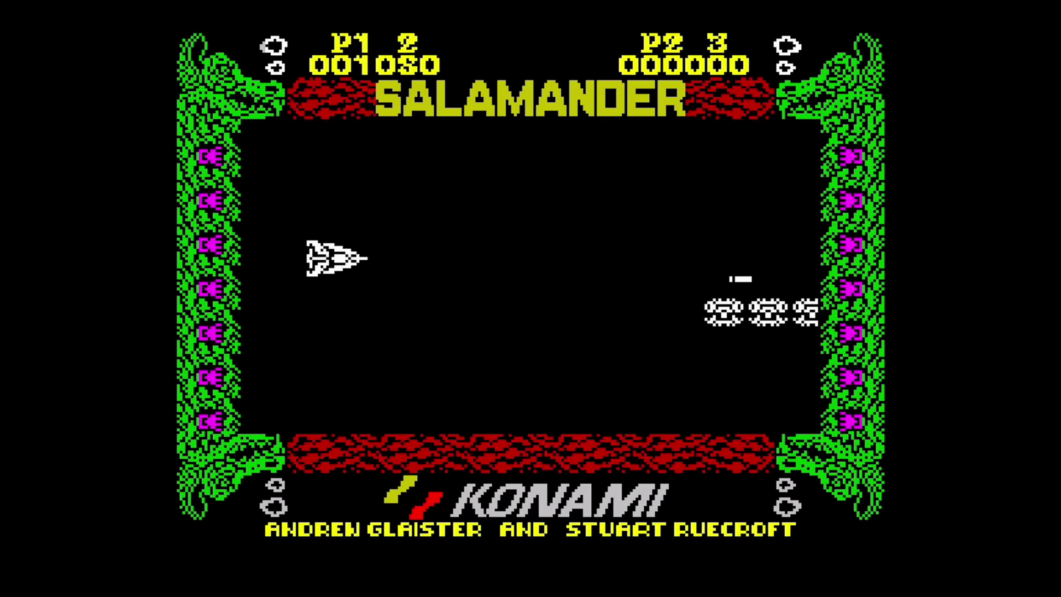
key("Down")
key("space")
key("space")
key("Down")
key("space")
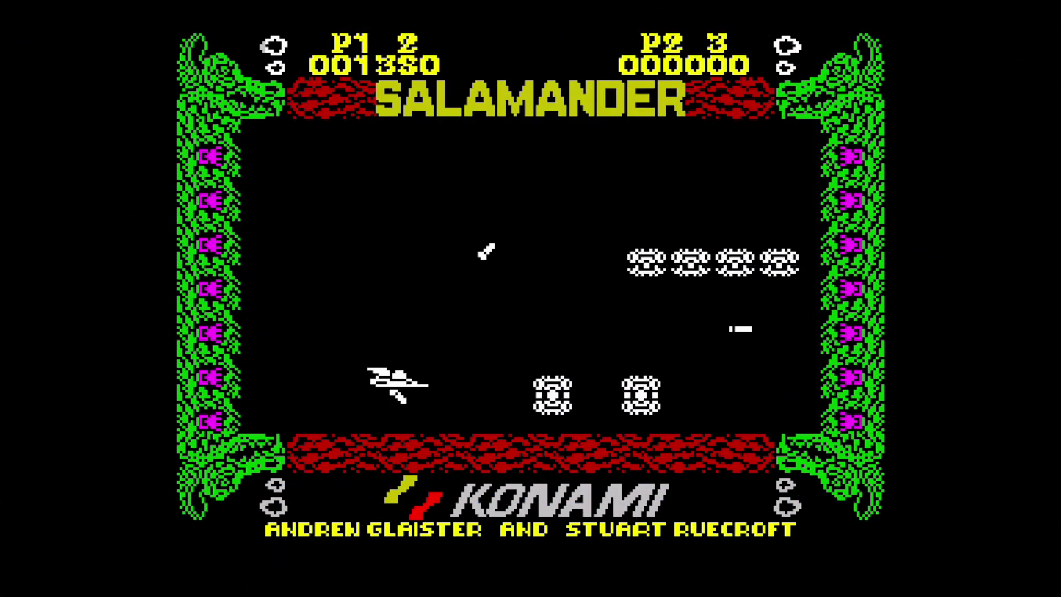
key("Right")
key("Up")
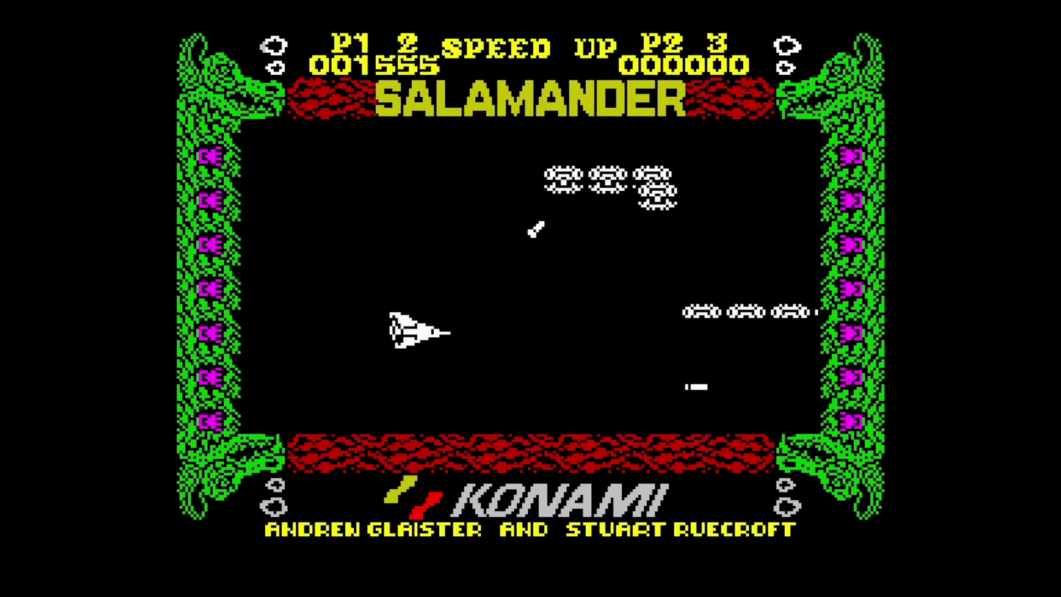
key("Up")
key("Down")
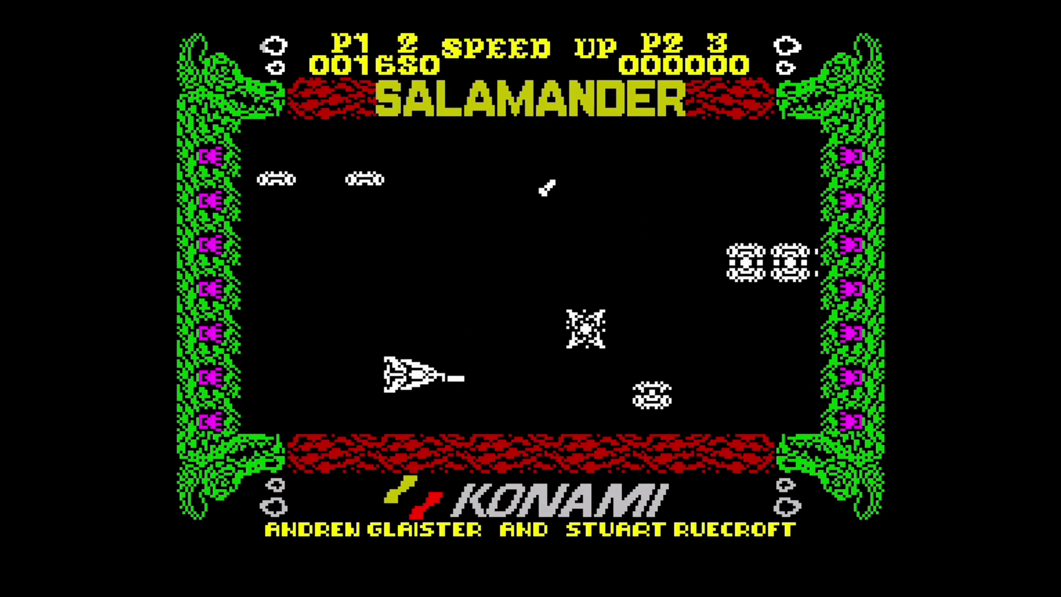
key("Left")
key("Right")
key("Up")
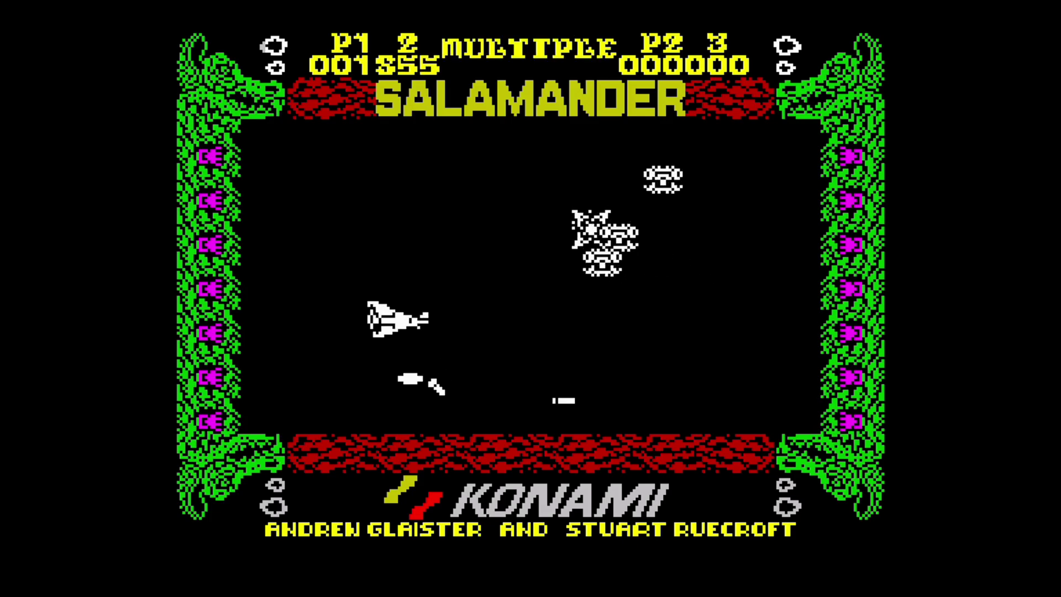
key("Left")
key("Up")
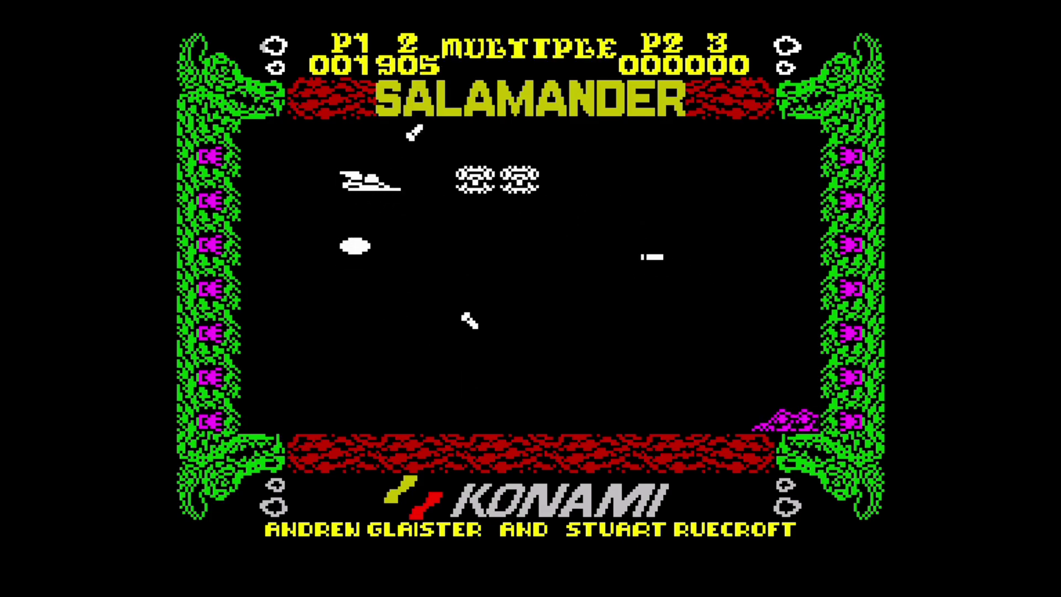
key("Down")
key("Right")
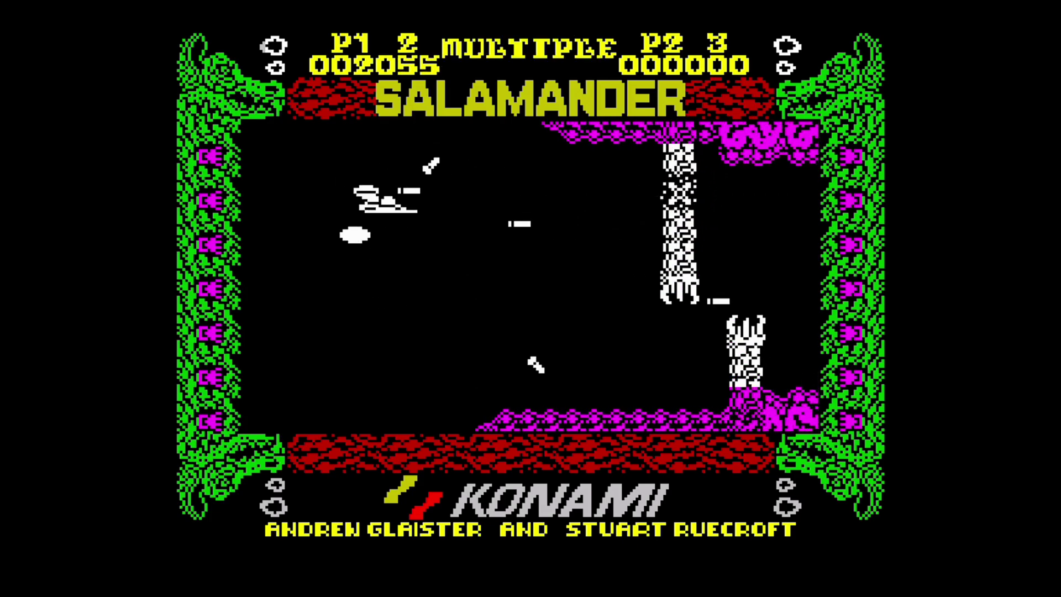
key("Up")
key("Right")
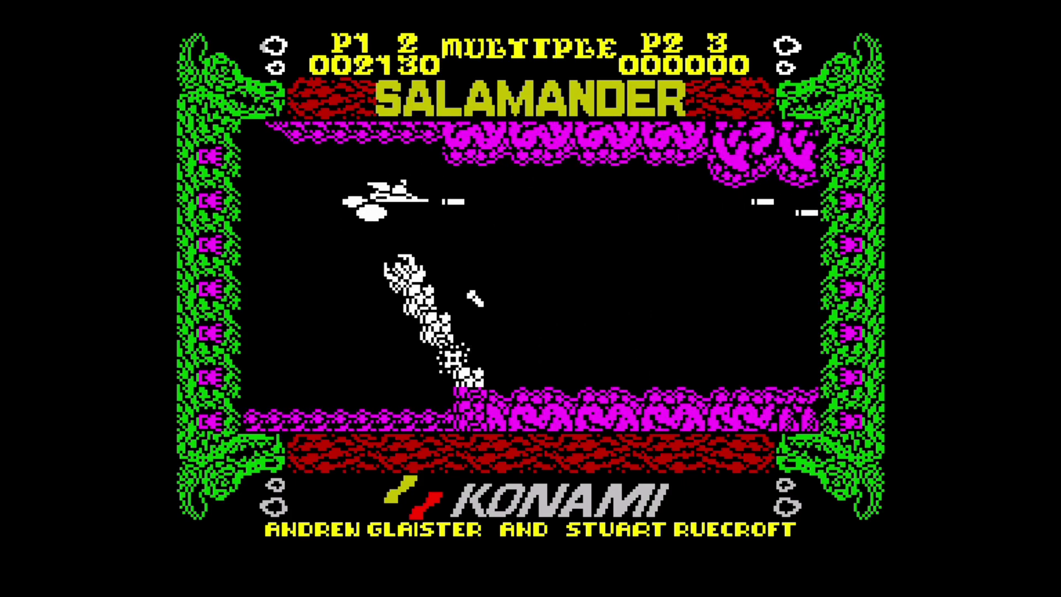
key("Right")
key("Down")
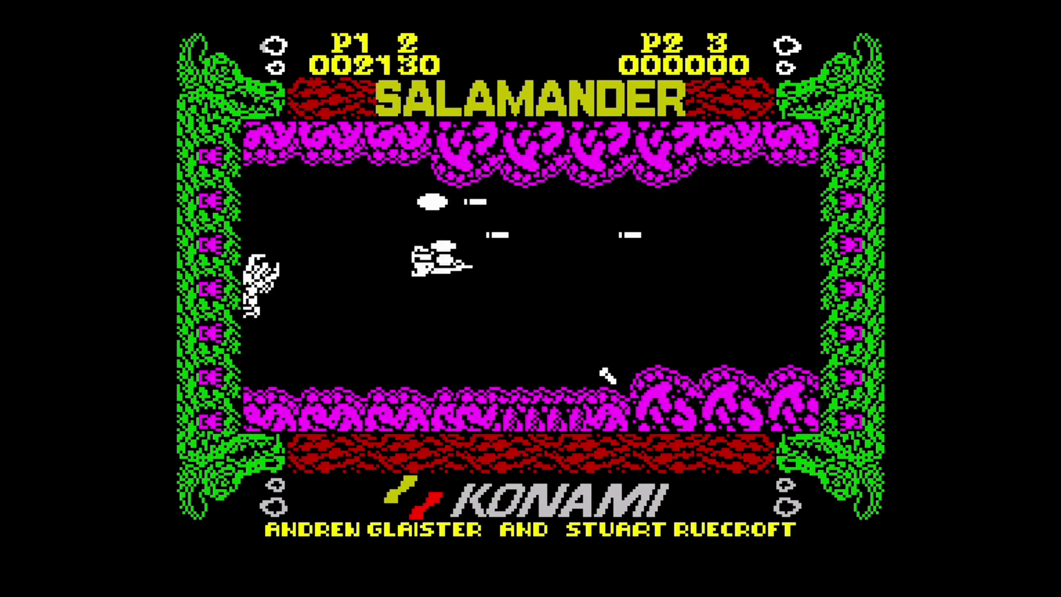
key("Up")
key("Down")
key("Up")
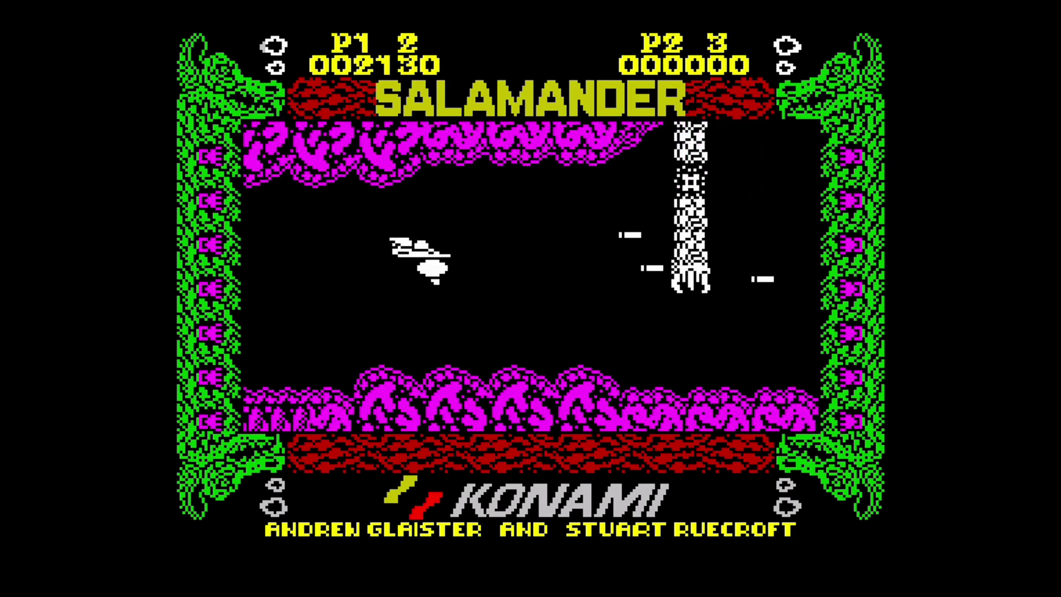
key("Up")
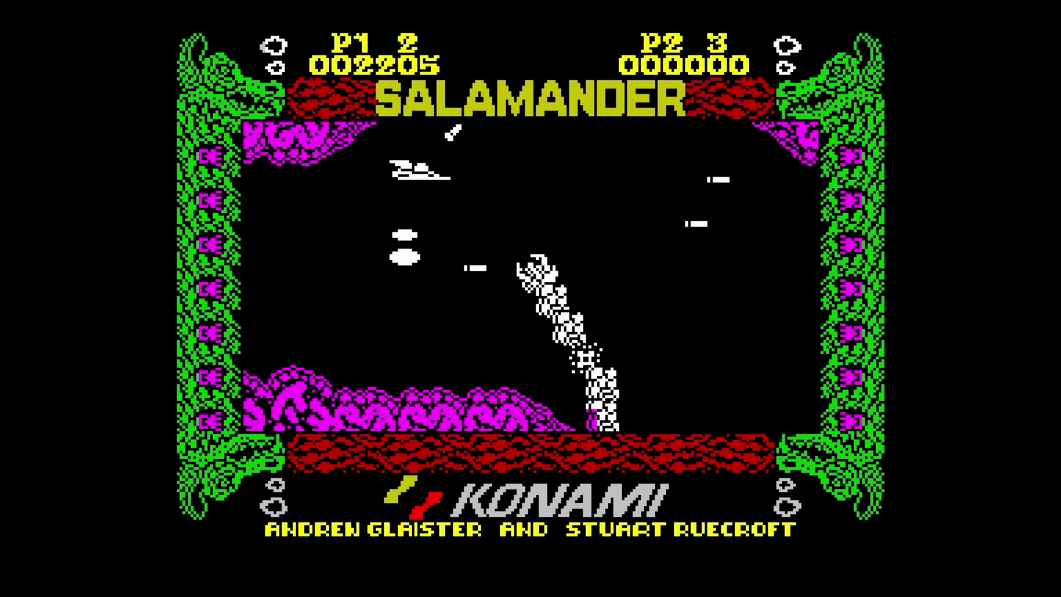
key("Up")
key("Down")
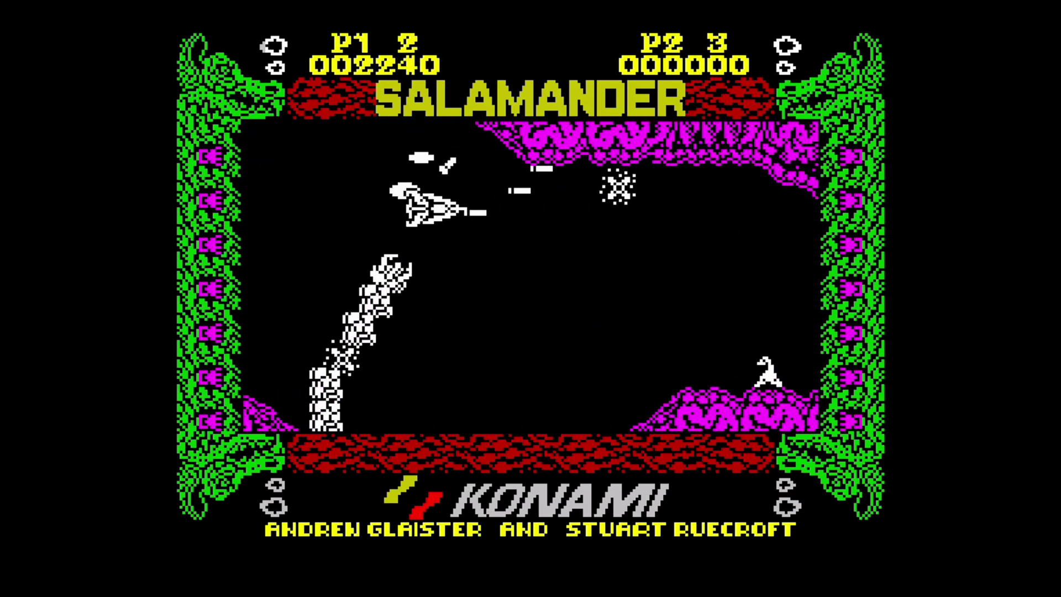
key("Down")
key("Left")
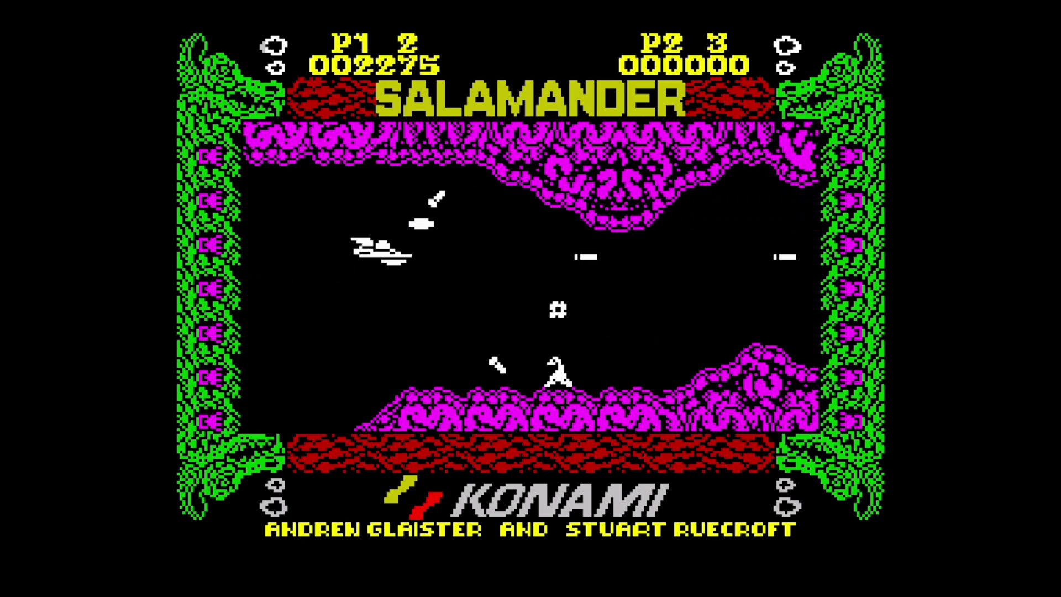
key("Down")
key("Left")
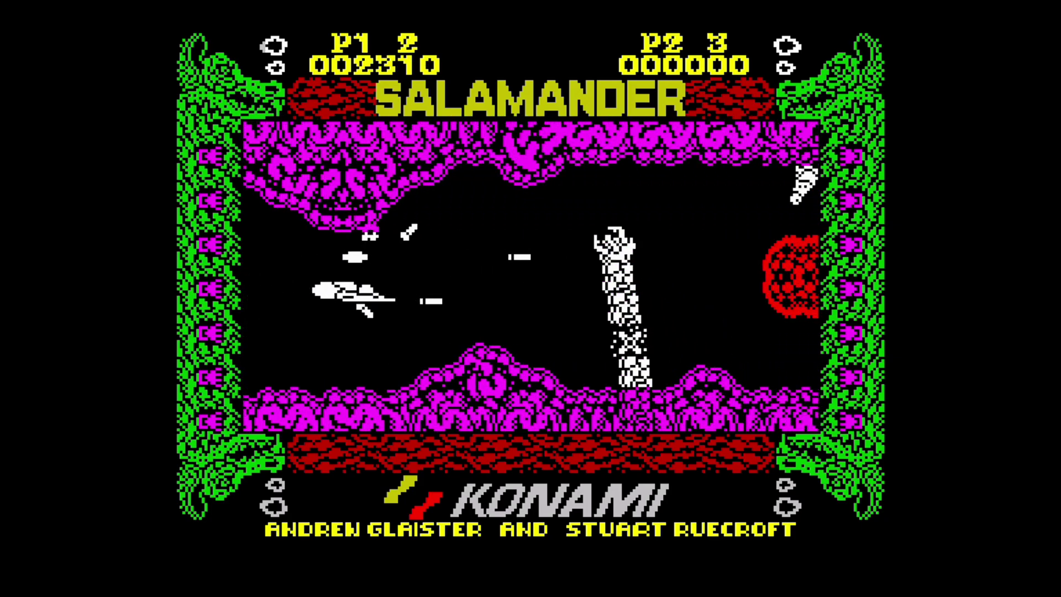
key("Up")
key("Right")
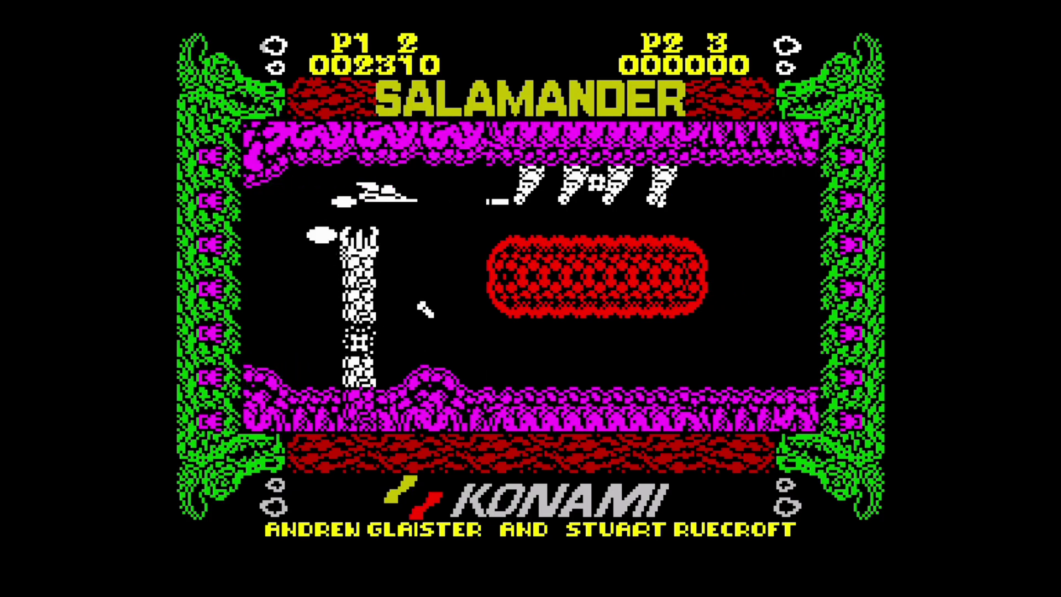
key("Up")
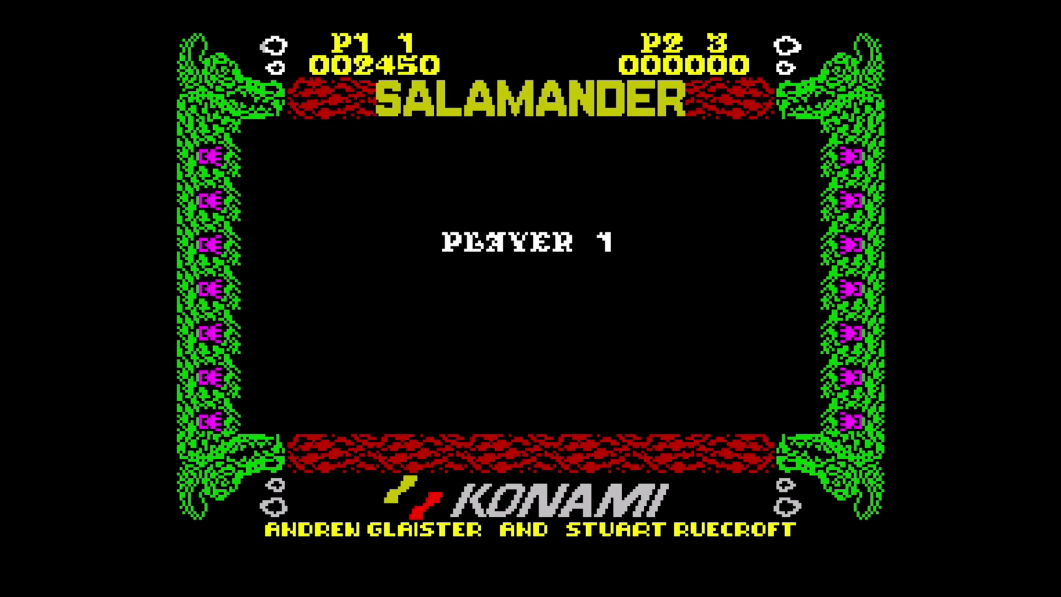
key("space")
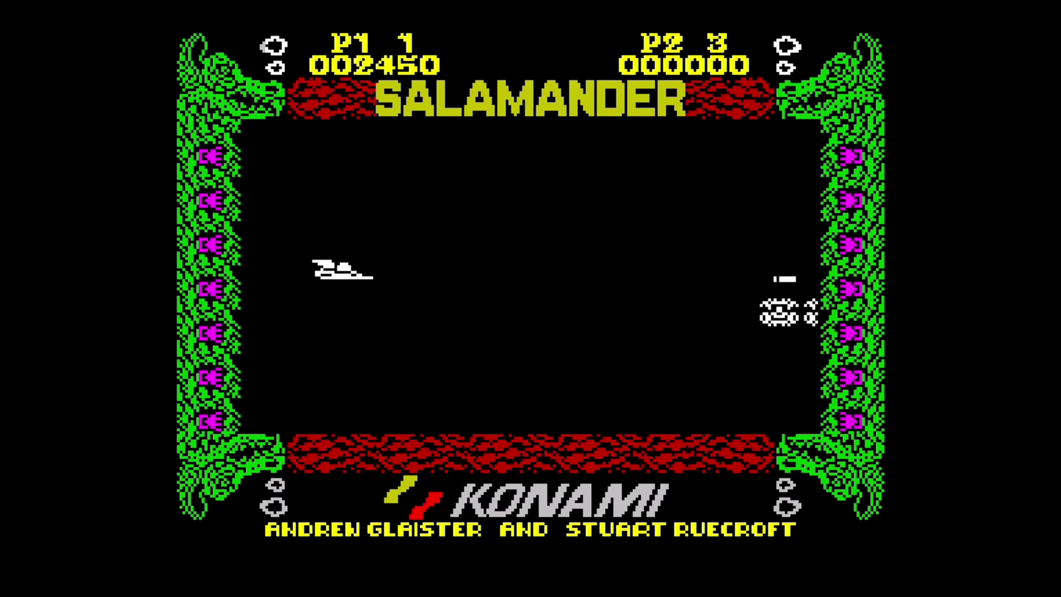
key("Left")
key("Down")
key("space")
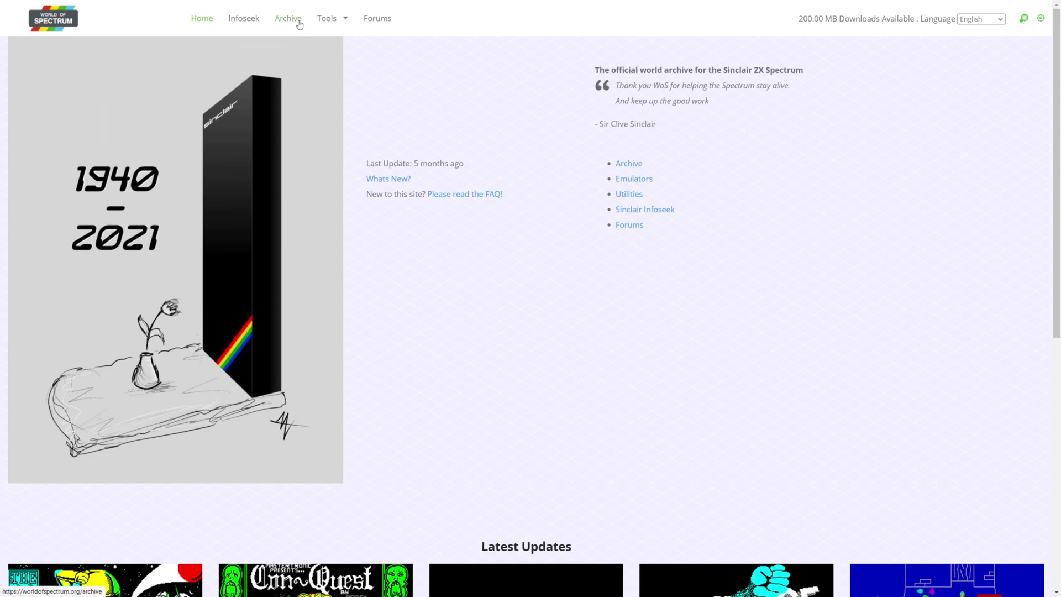
Open the Games list in the World of Spectrum software archive and look through its titles
left_click(299, 25)
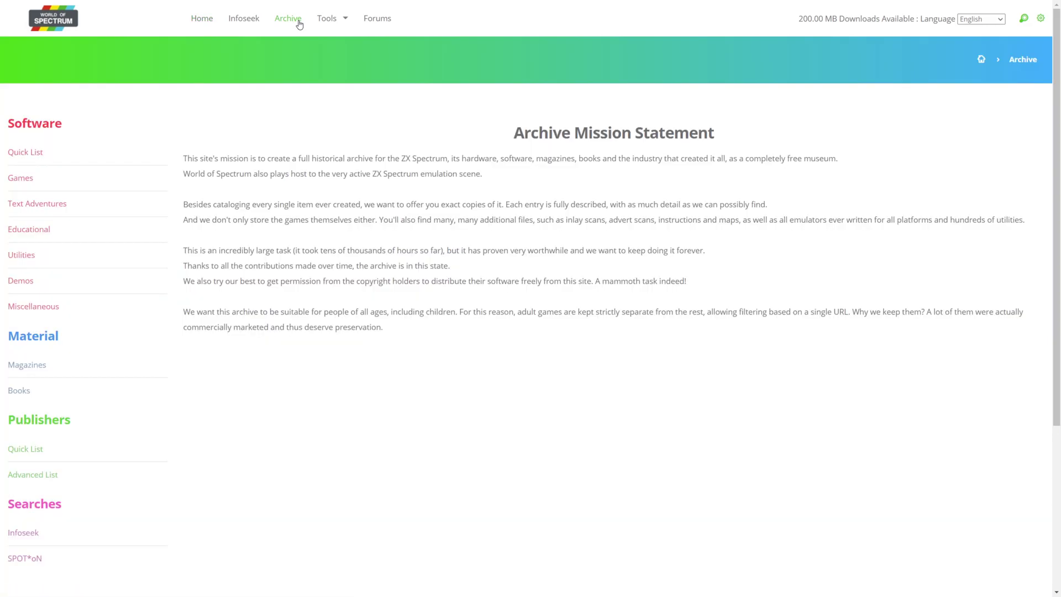
left_click(26, 179)
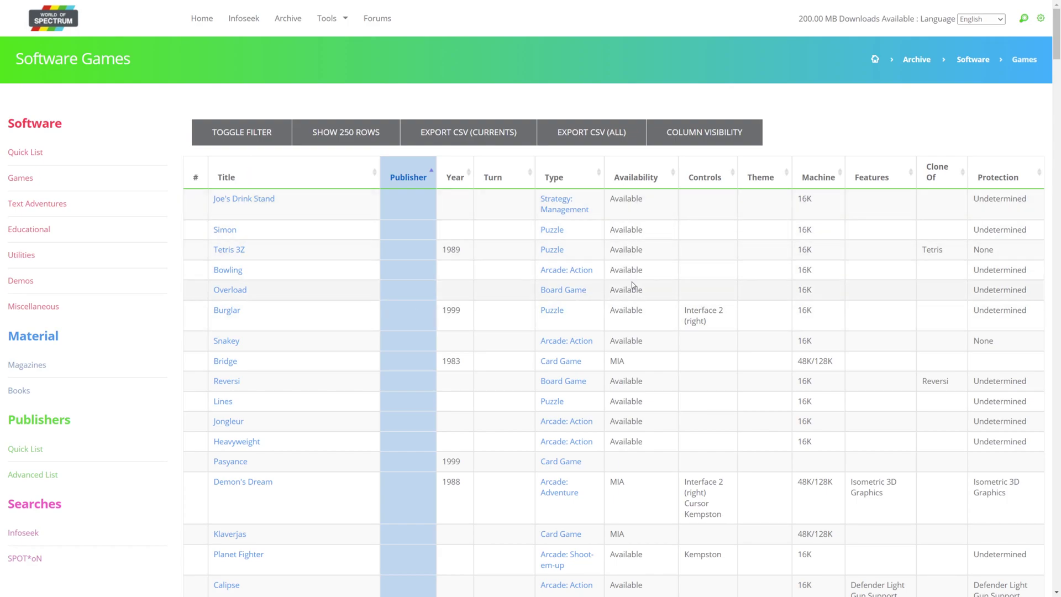
scroll(647, 340, "down", 2)
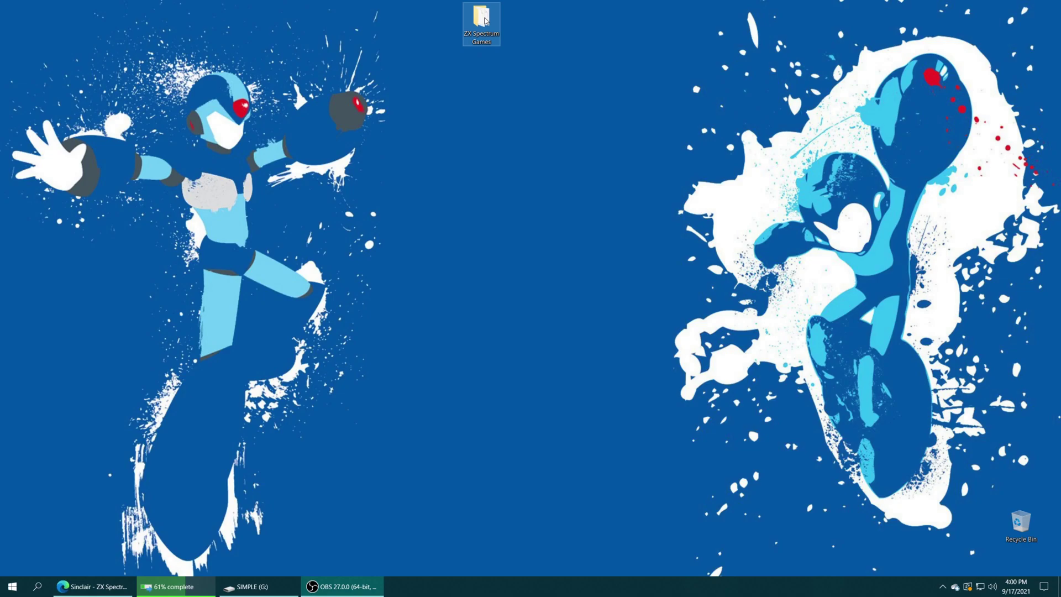
Open the ZX Spectrum Games folder on the desktop, review its game files and file types, and close it
double_click(485, 21)
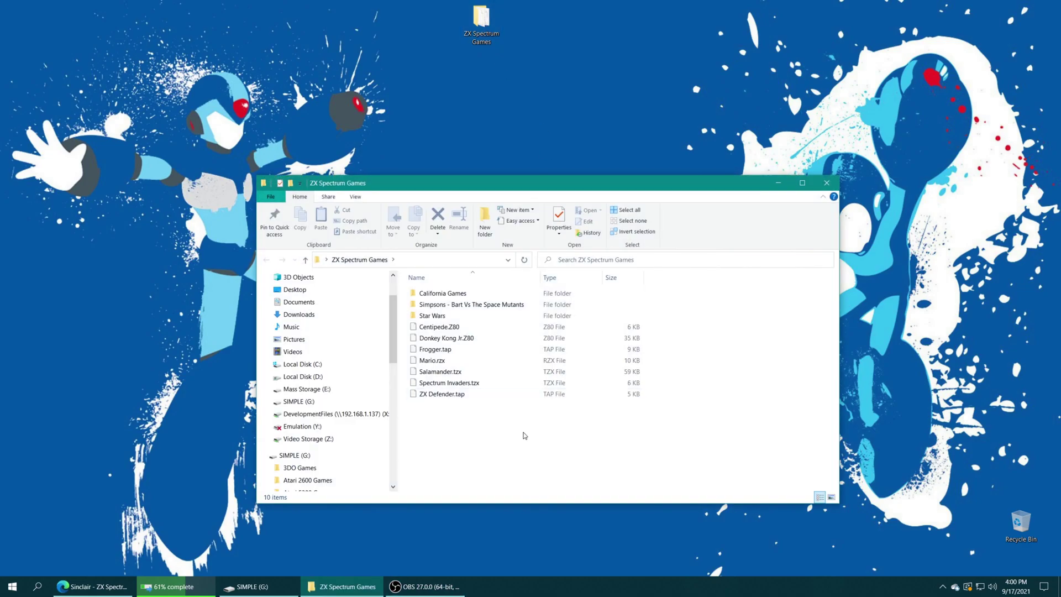
left_click_drag(532, 441, 493, 443)
left_click_drag(503, 434, 522, 406)
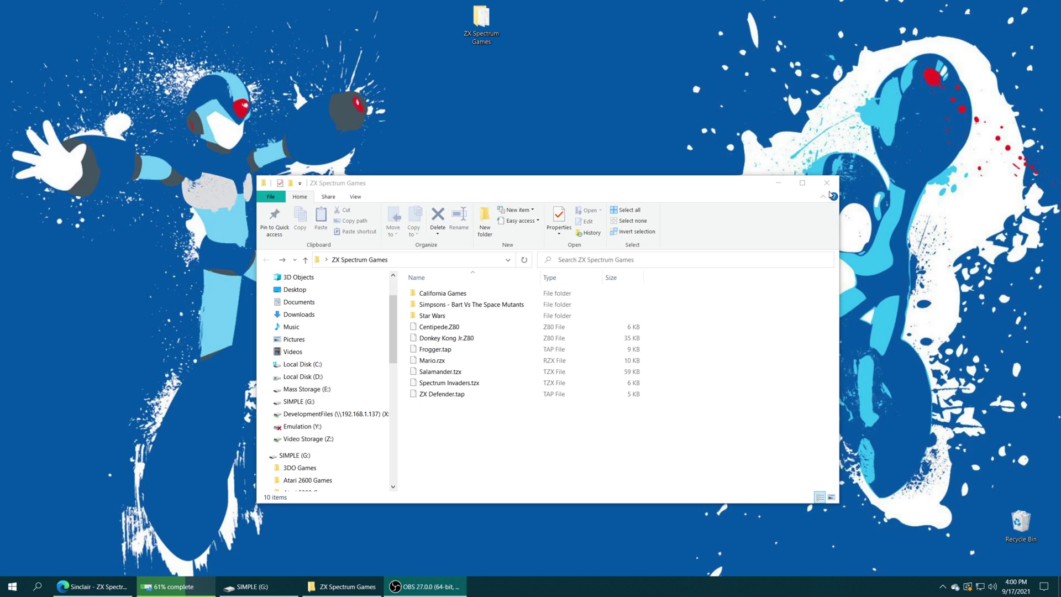
left_click(827, 183)
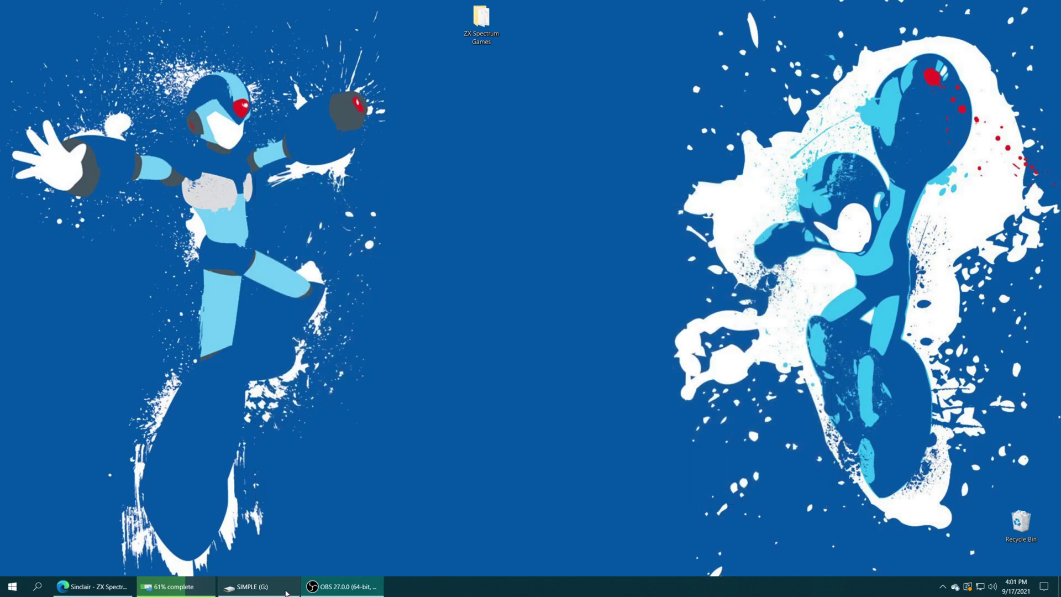
Copy the ZX Spectrum Games folder from the desktop to the SIMPLE (G:) drive
left_click(245, 586)
left_click_drag(481, 22, 779, 402)
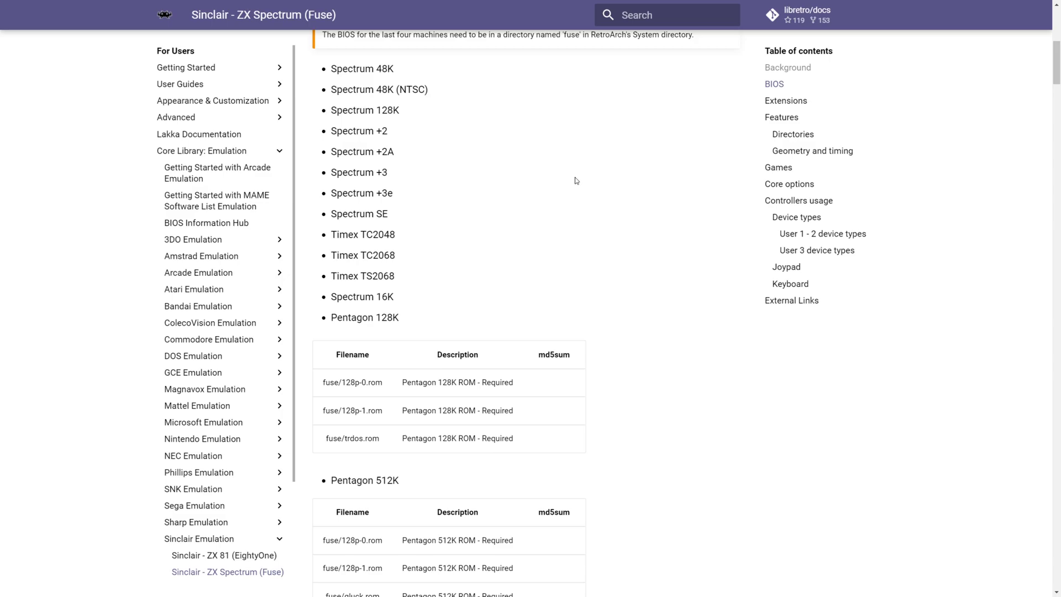
Review the required BIOS files for the Pentagon and Scorpion 256K machines in the Fuse core documentation
scroll(580, 199, "down", 5)
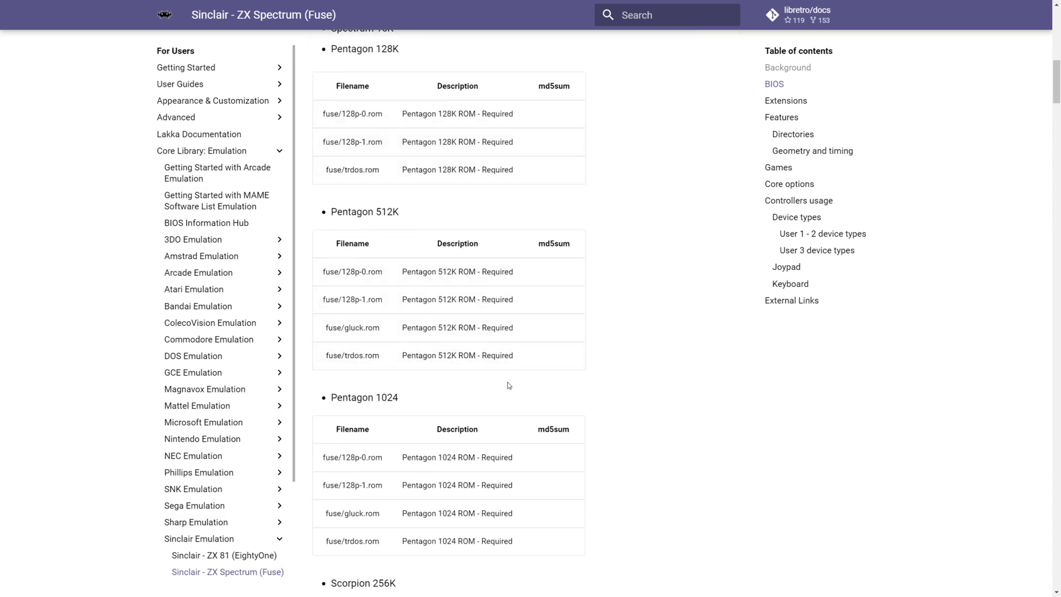
scroll(378, 485, "down", 2)
scroll(580, 492, "down", 4)
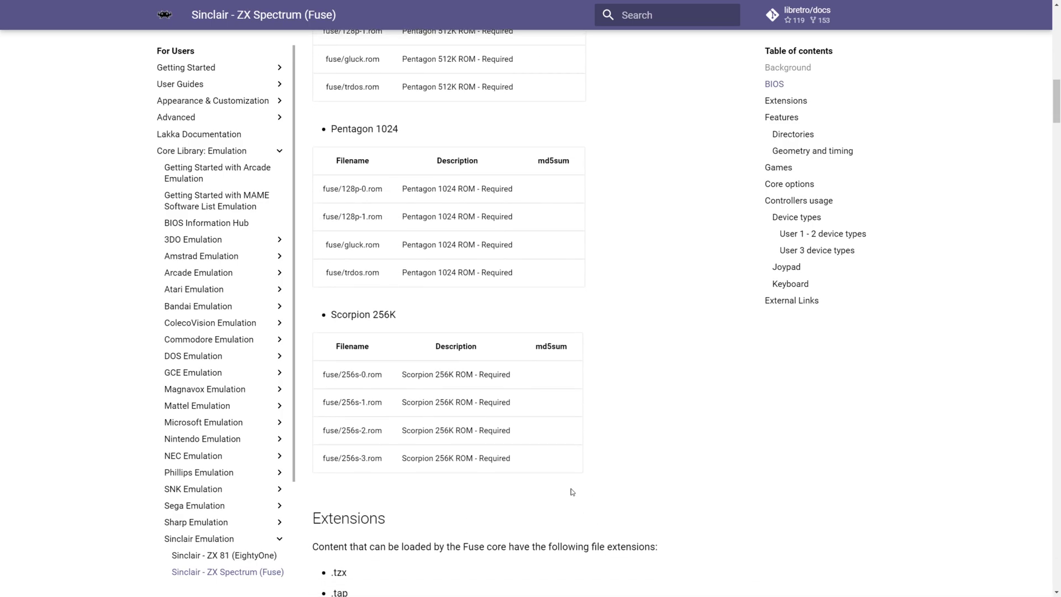
left_click_drag(524, 476, 321, 376)
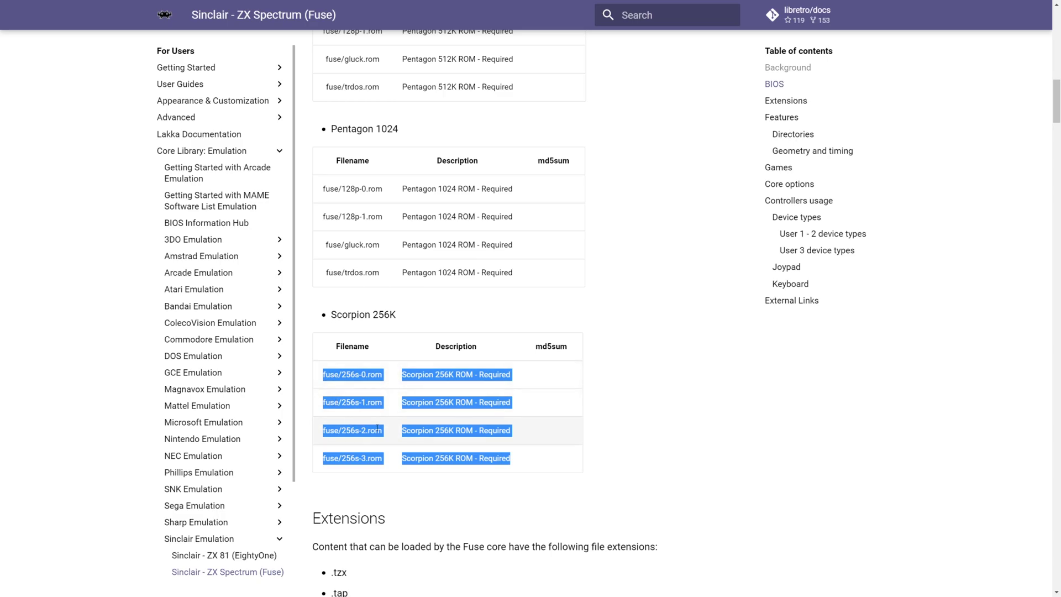
left_click(381, 389)
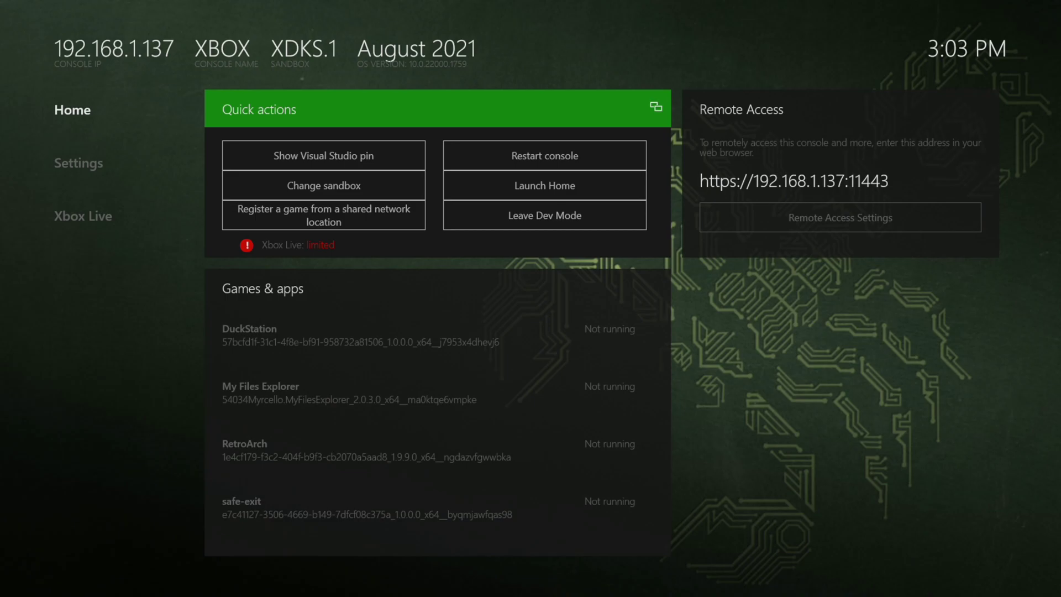
Switch to the Xbox Dev Mode home screen and launch RetroArch from the installed games and apps
key("Down")
key("Down")
key("Down")
key("Down")
key("Down")
key("Down")
key("Down")
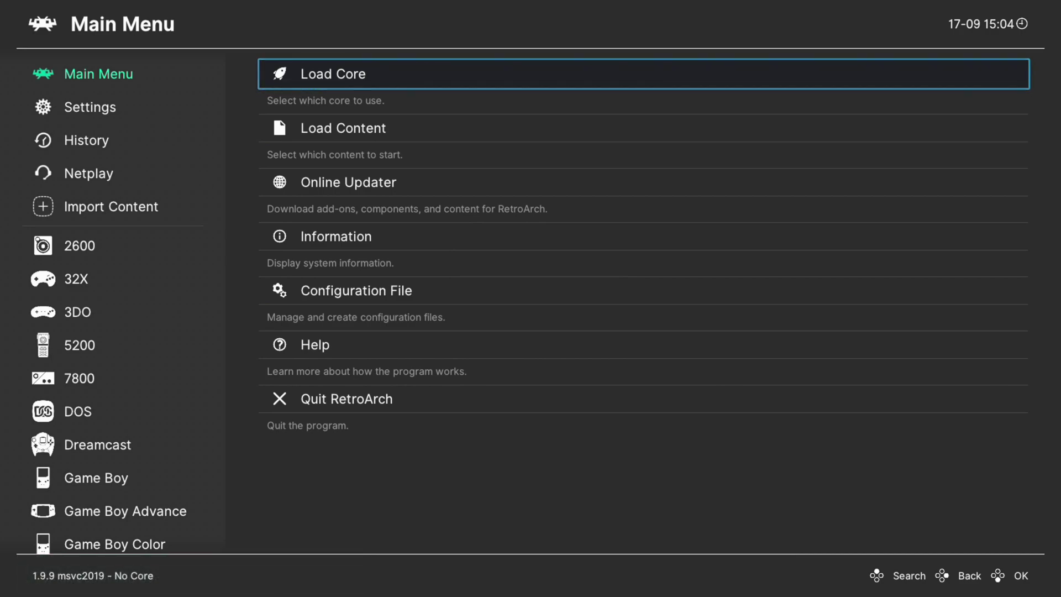
Start loading content in RetroArch and open the S:\ drive
key("Down")
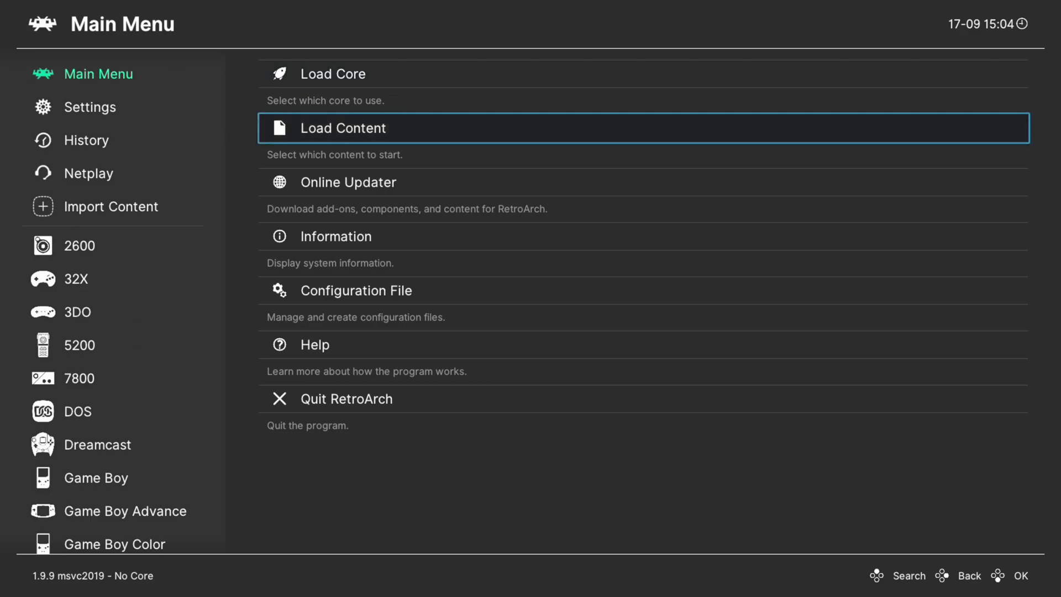
key("Return")
key("Down")
key("Down")
key("Down")
key("Down")
key("Down")
key("Down")
key("Down")
key("Down")
key("Down")
key("Down")
key("Down")
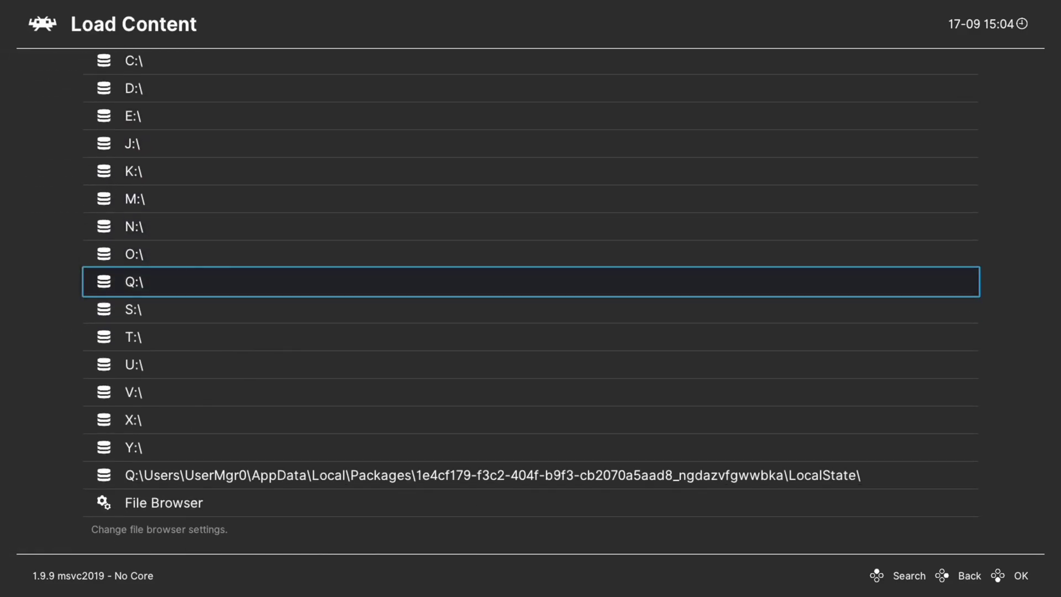
key("Down")
key("Return")
Open the Program Files folder on the S:\ drive
key("Down")
key("Down")
key("Down")
key("Down")
key("Down")
key("Down")
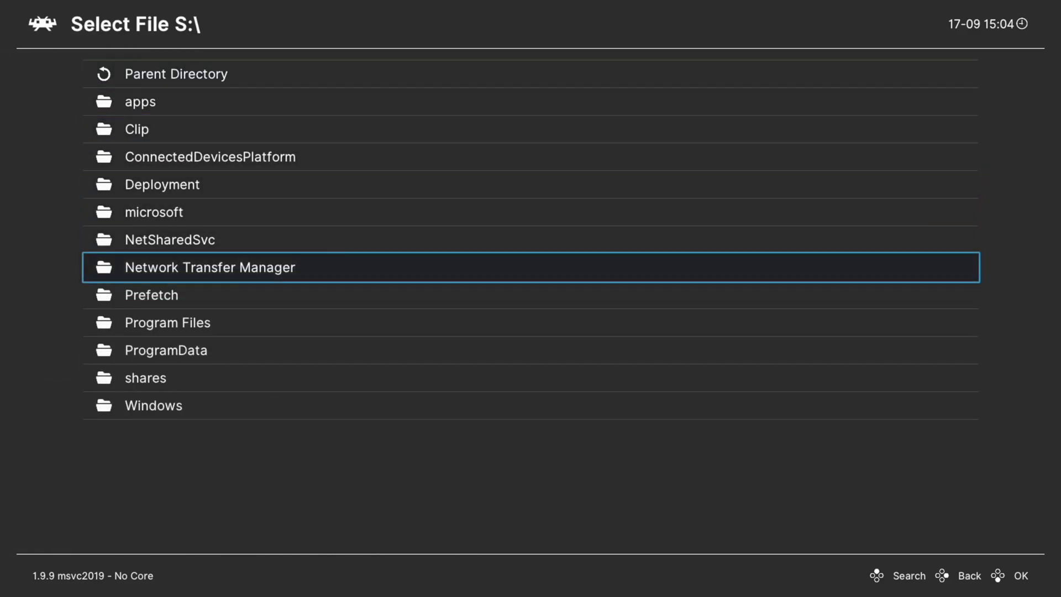
key("Down")
key("Down")
key("Return")
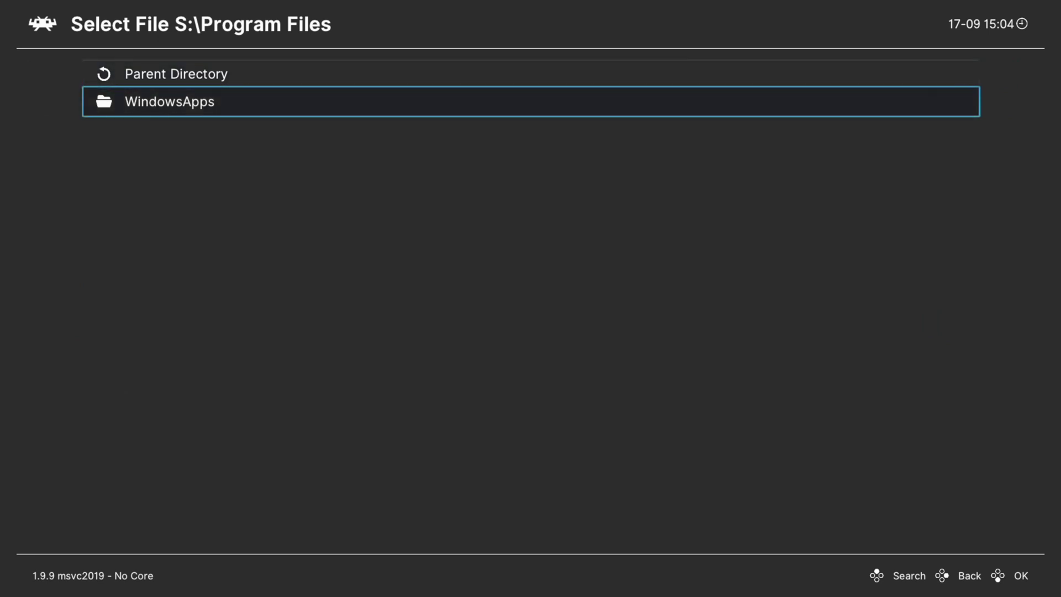
Open the WindowsApps folder and, inside it, the RetroArch 1.9.9.0 package folder beginning with 1e4cf179
key("Return")
key("Down")
key("Down")
key("Return")
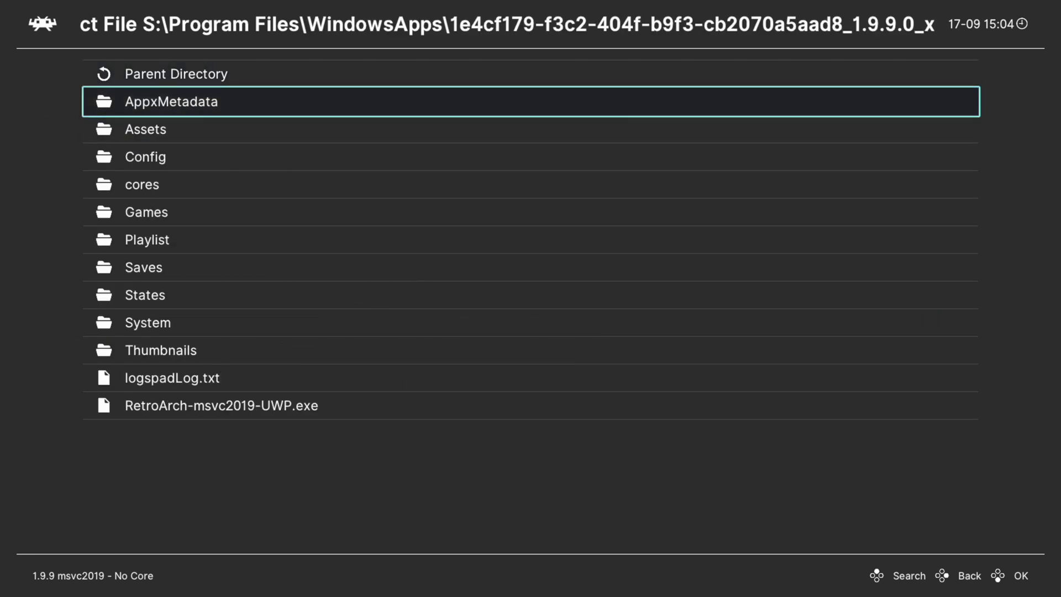
Open the Games folder inside the RetroArch package folder
key("Down")
key("Down")
key("Down")
key("Down")
key("Return")
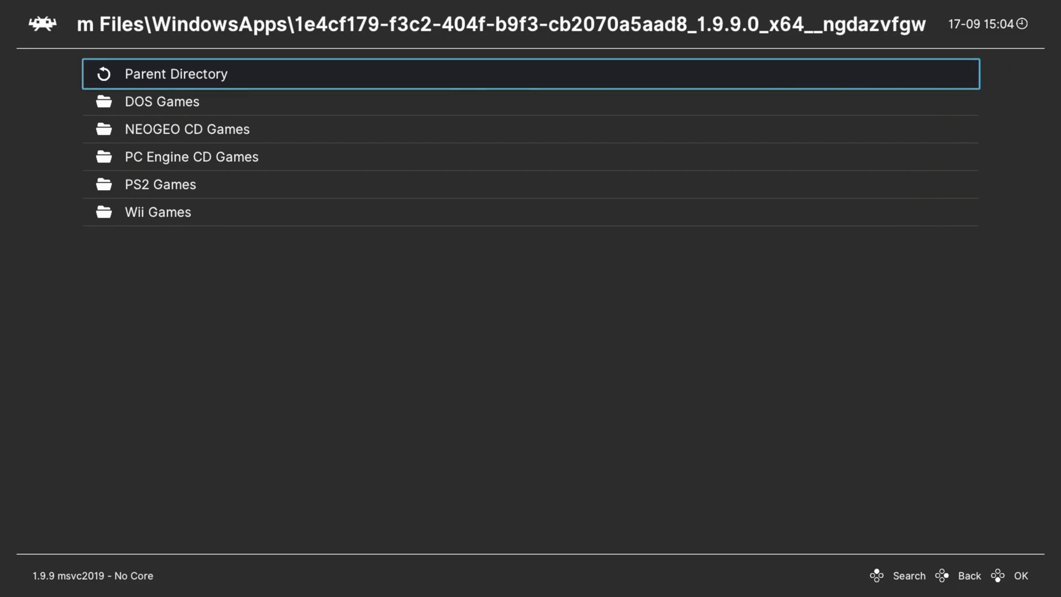
Return to the drive list and open the ZX Spectrum Games folder on the E:\ drive to review its game files
key("BackSpace")
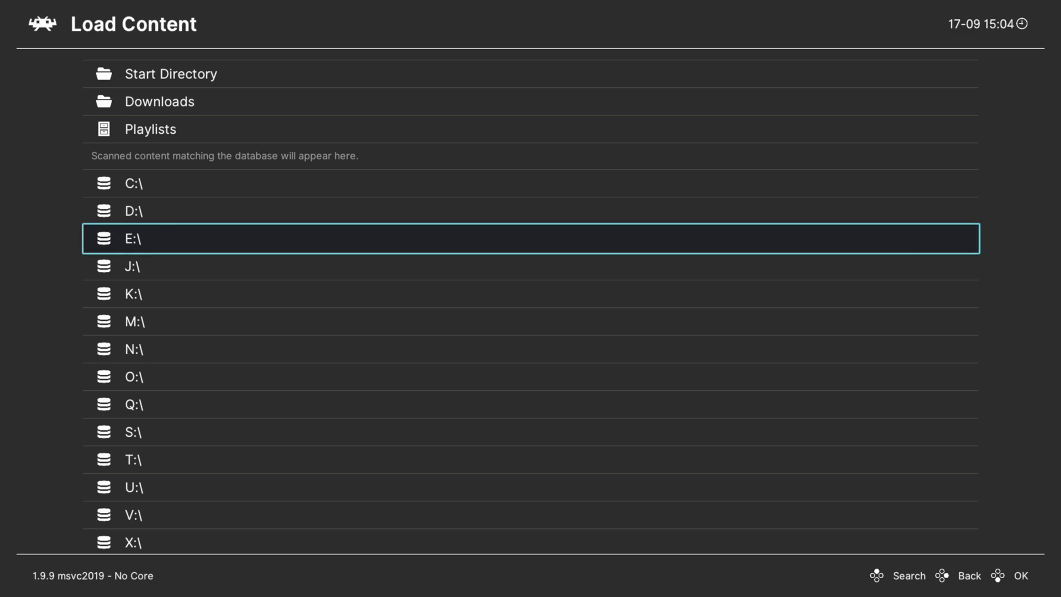
key("Return")
key("Down")
key("Down")
key("Down")
key("Down")
key("Down")
key("Down")
key("Down")
key("Down")
key("Down")
key("Down")
key("Down")
key("Down")
key("Down")
key("Down")
key("Down")
key("Down")
key("Down")
key("Down")
key("Down")
key("Down")
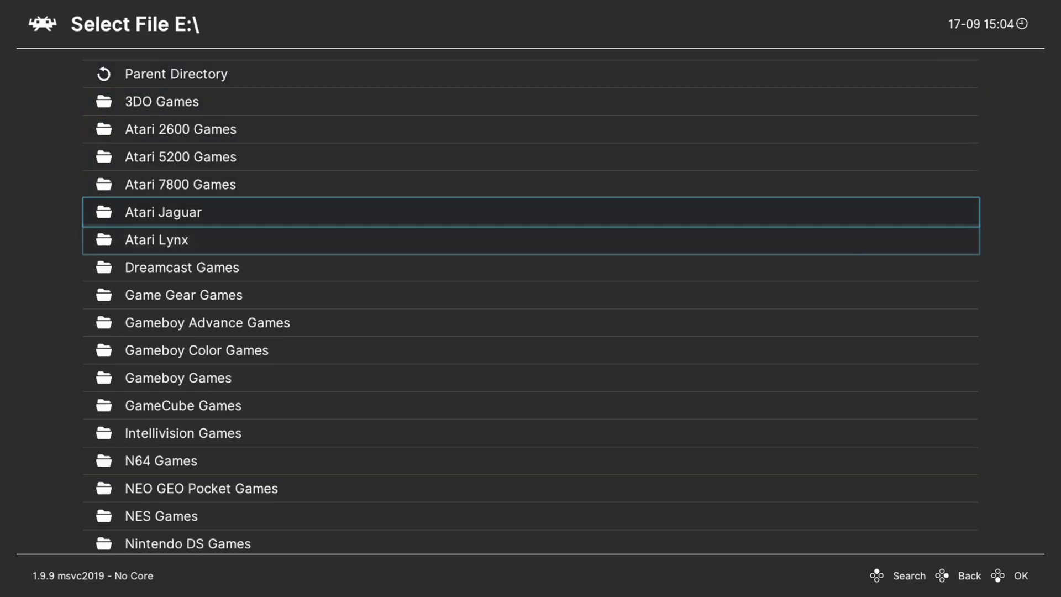
key("Down")
key("Down")
key("Down")
key("Down")
key("Down")
key("Down")
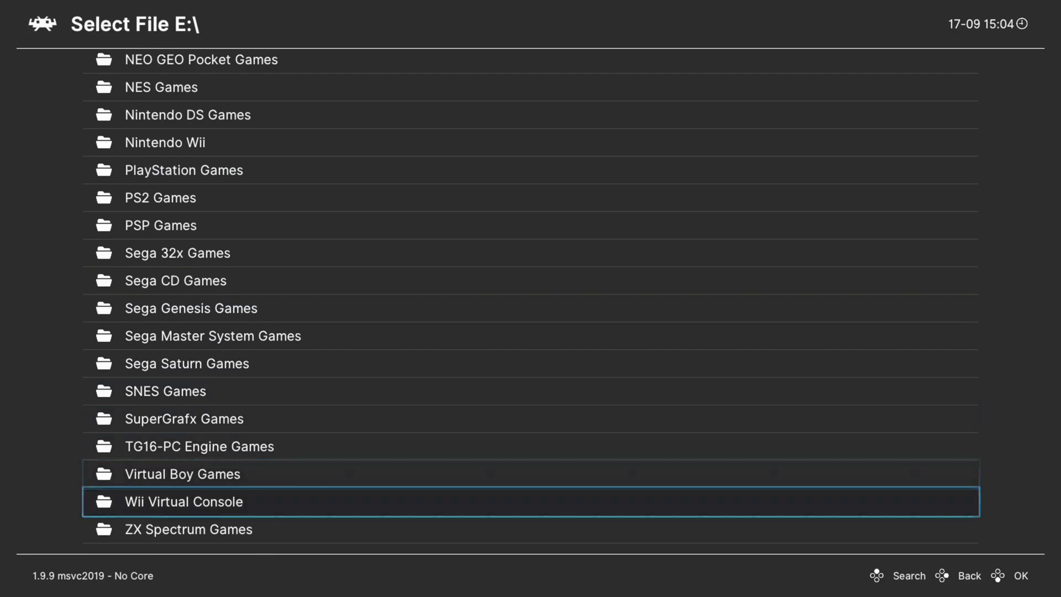
key("Return")
key("Down")
key("Down")
key("Down")
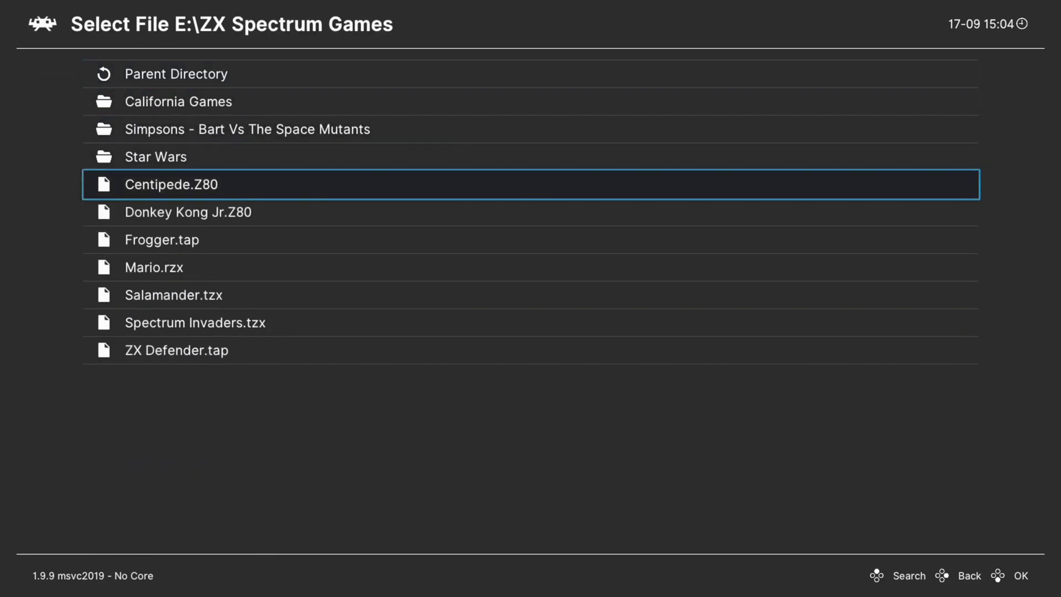
Leave the file browser and open Manual Scan under Import Content
key("BackSpace")
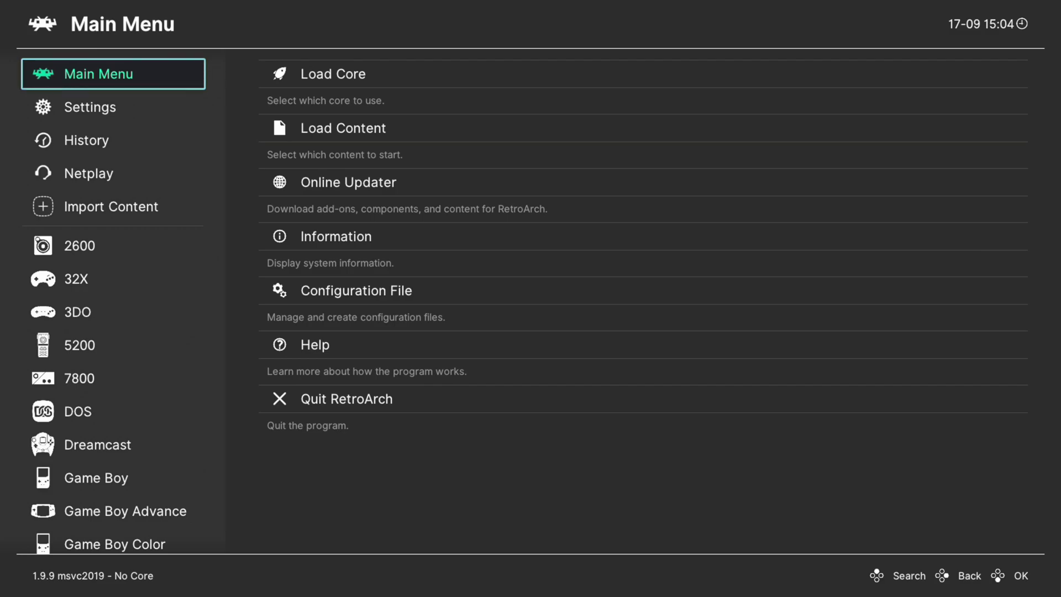
key("Down")
key("Down")
key("Down")
key("Down")
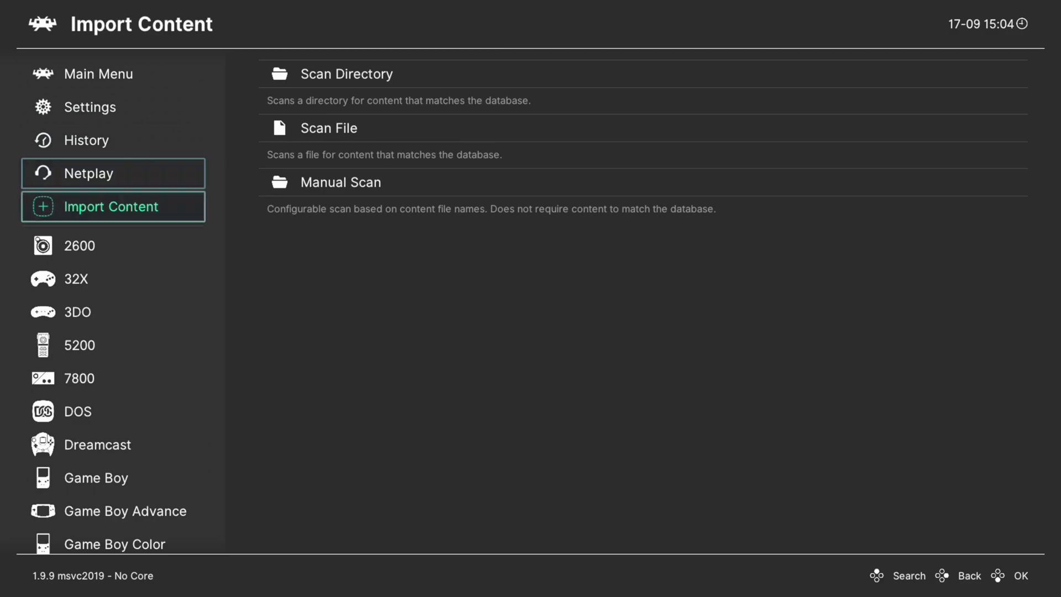
key("Right")
key("Down")
key("Down")
key("Return")
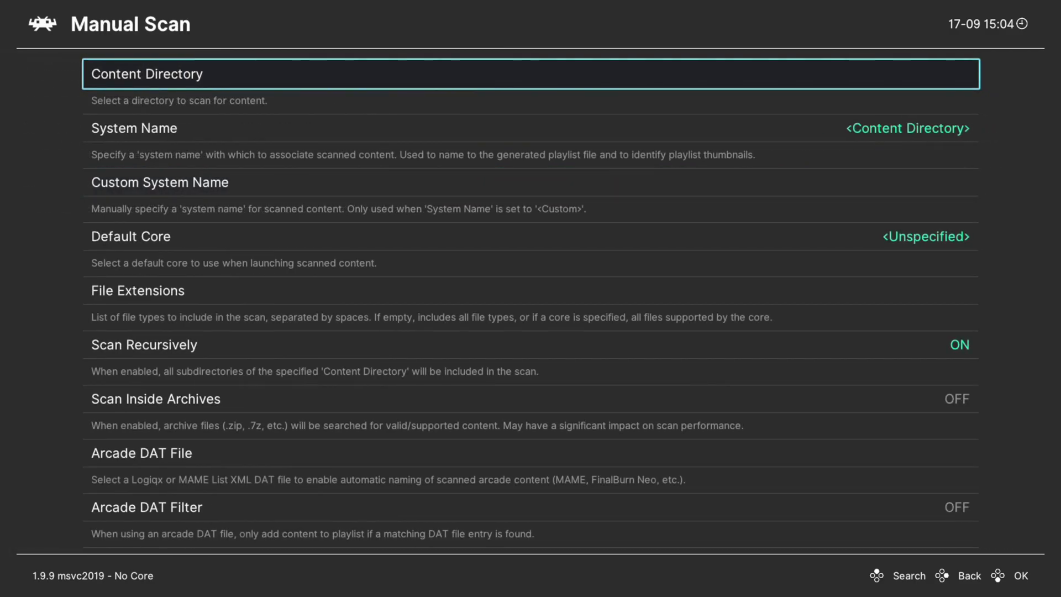
Set the manual scan's content directory to E:\ZX Spectrum Games
key("Return")
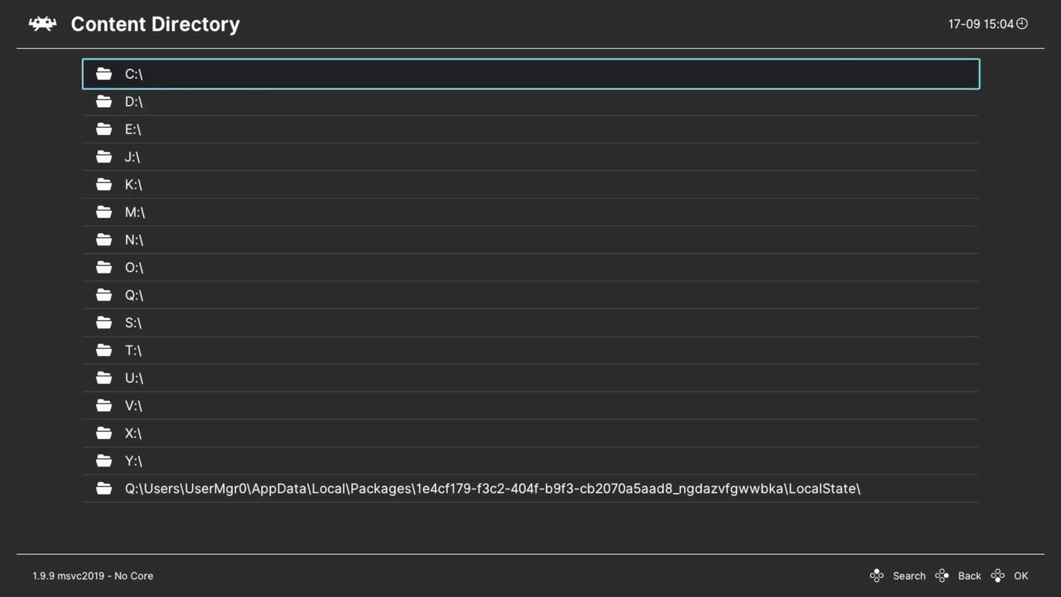
key("Down")
key("Down")
key("Return")
key("Up")
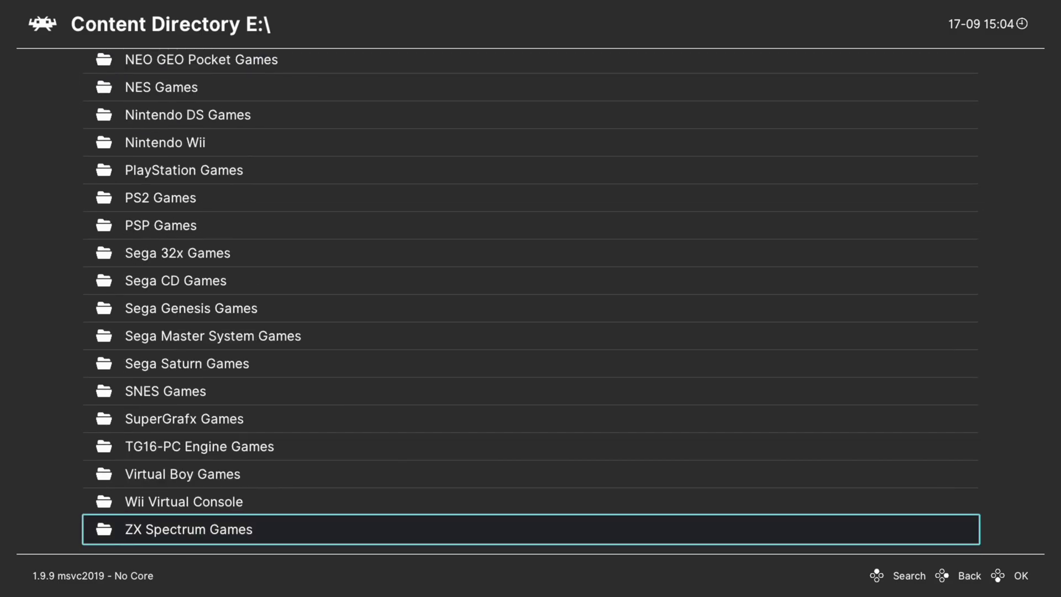
key("Return")
key("Down")
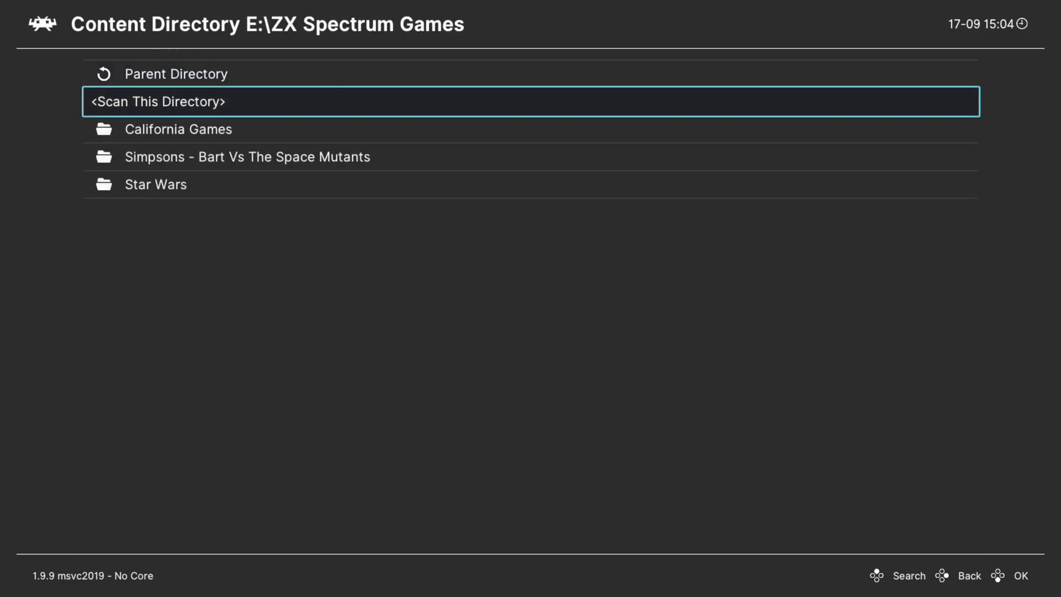
key("Return")
Set the manual scan's system name to Sinclair - ZX Spectrum
key("Return")
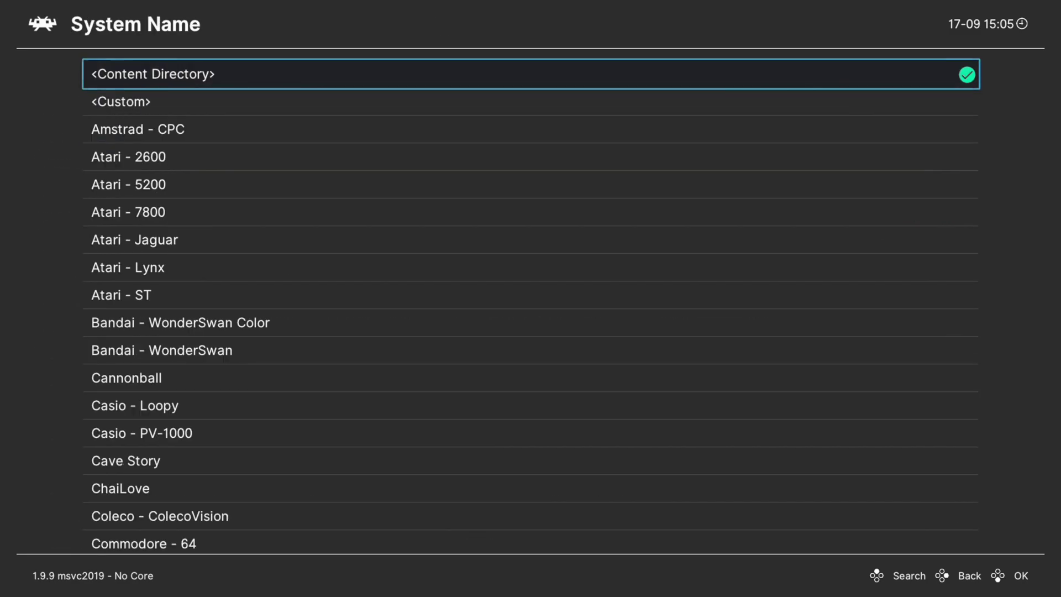
key("Up")
key("Up")
key("Up")
key("Up")
key("Up")
key("Up")
key("Up")
key("Up")
key("Up")
key("Up")
key("Up")
key("Up")
key("Up")
key("Up")
key("Up")
key("Up")
key("Up")
key("Up")
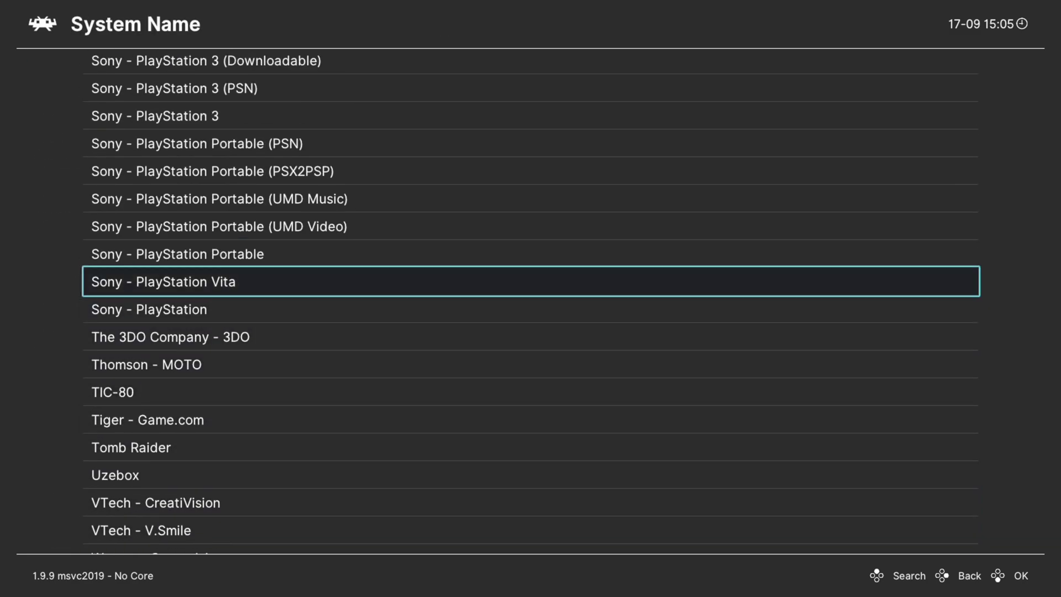
key("Up")
key("Up")
key("Up")
key("Up")
key("Up")
key("Up")
key("Up")
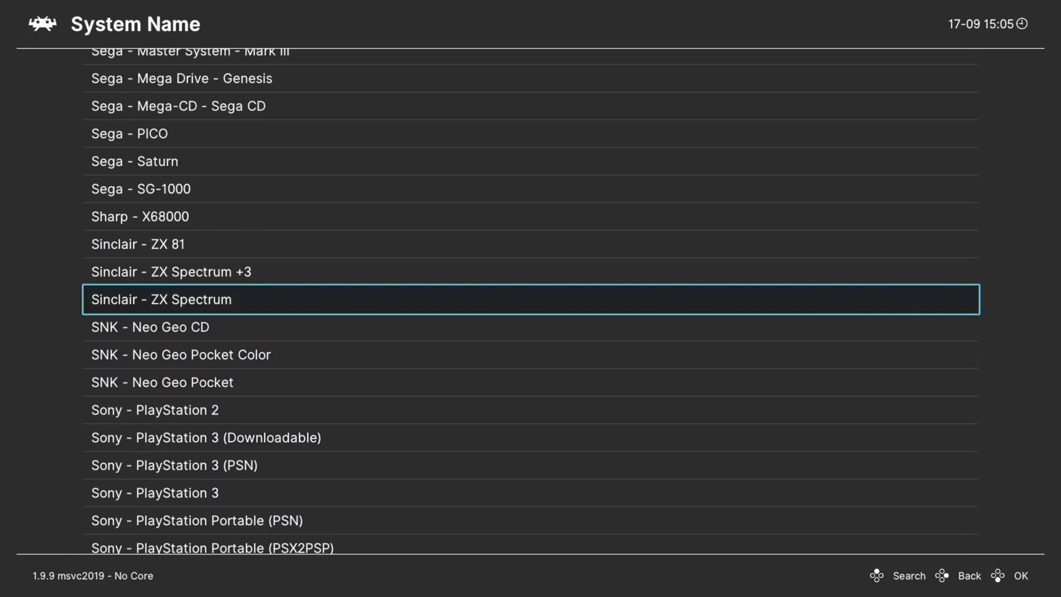
key("Return")
Set the scan's default core to Sinclair - ZX Spectrum (Fuse)
key("Down")
key("Down")
key("Return")
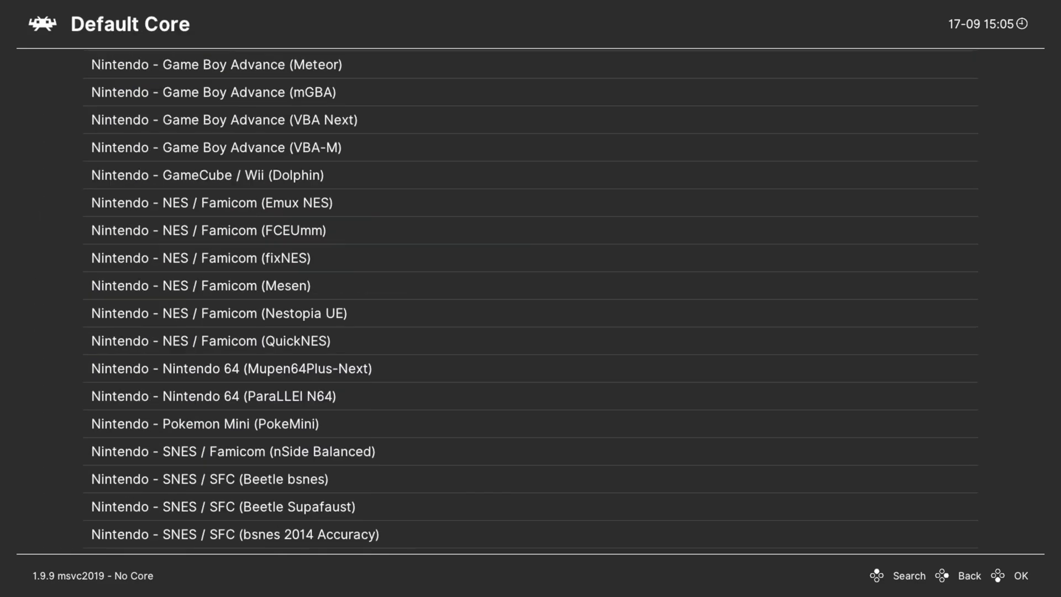
key("Up")
key("Up")
key("Up")
key("Up")
key("Up")
key("Up")
key("Up")
key("Up")
key("Up")
key("Up")
key("Up")
key("Up")
key("Up")
key("Up")
key("Up")
key("Up")
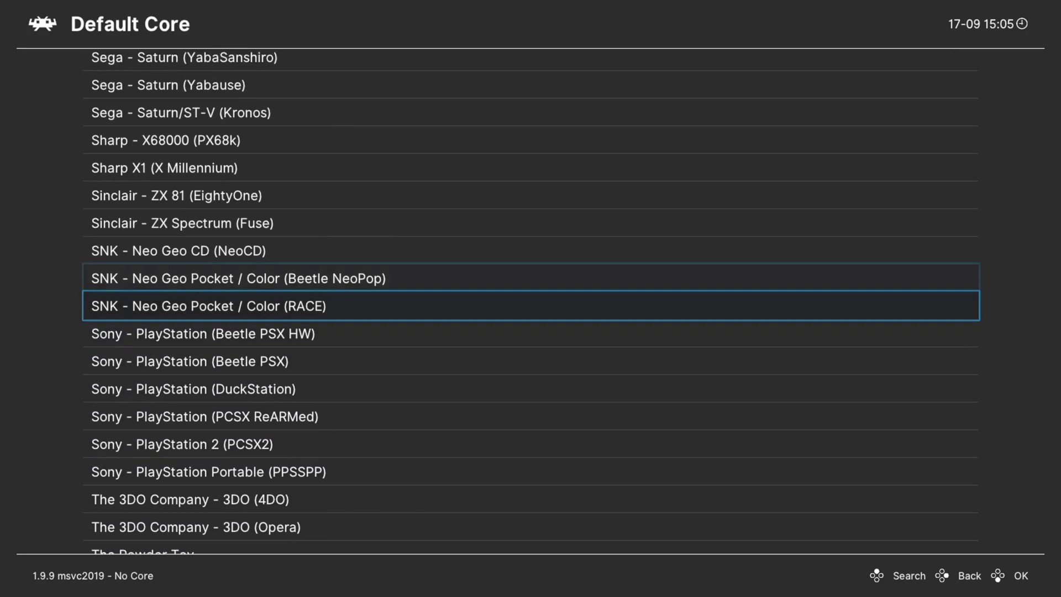
key("Up")
key("Up")
key("Up")
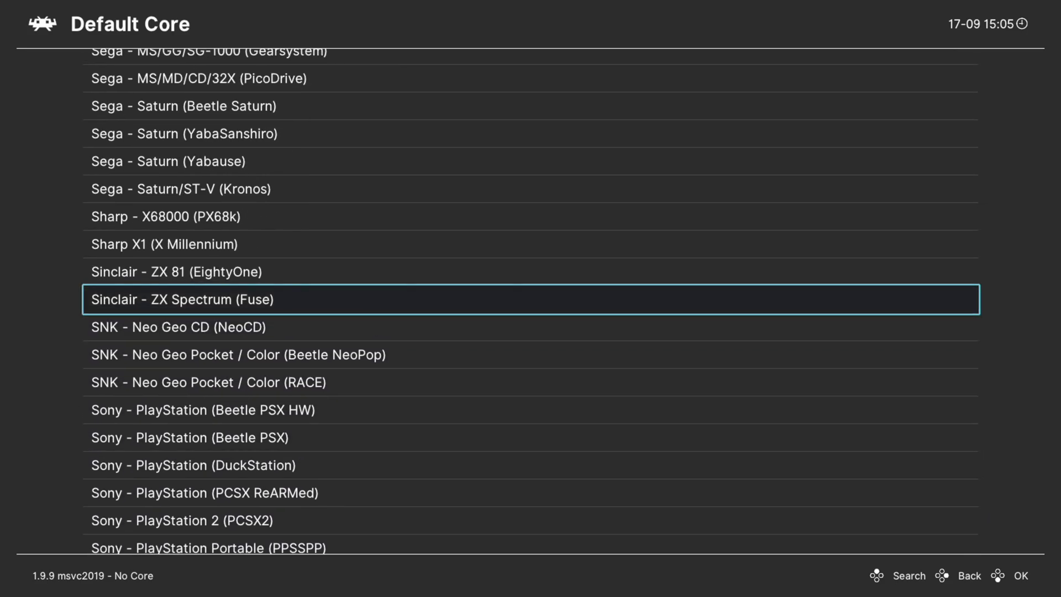
key("Return")
Turn on Scan Inside Archives and start the manual scan
key("Down")
key("Down")
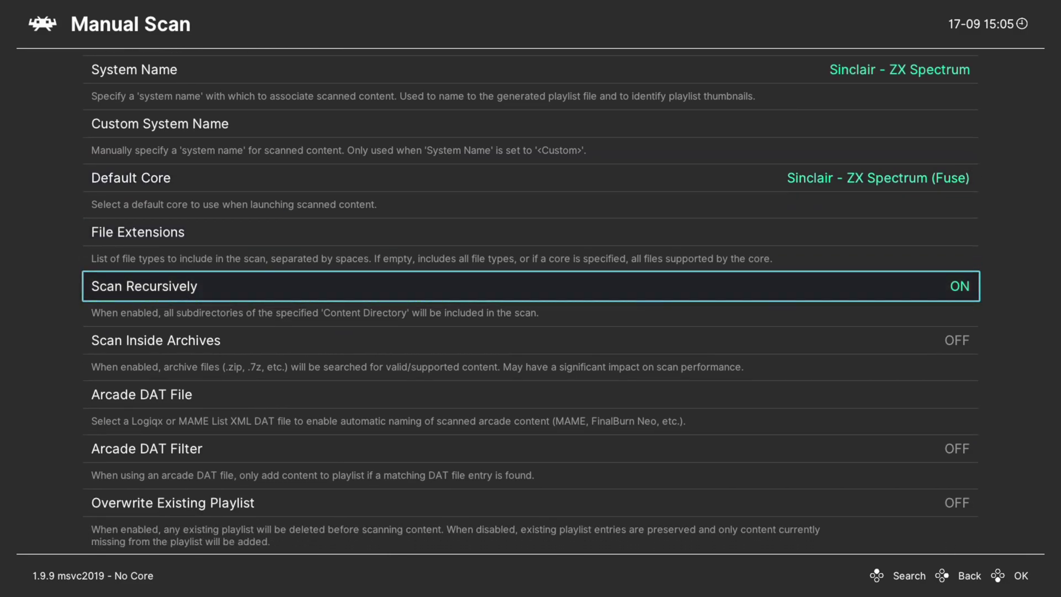
key("Down")
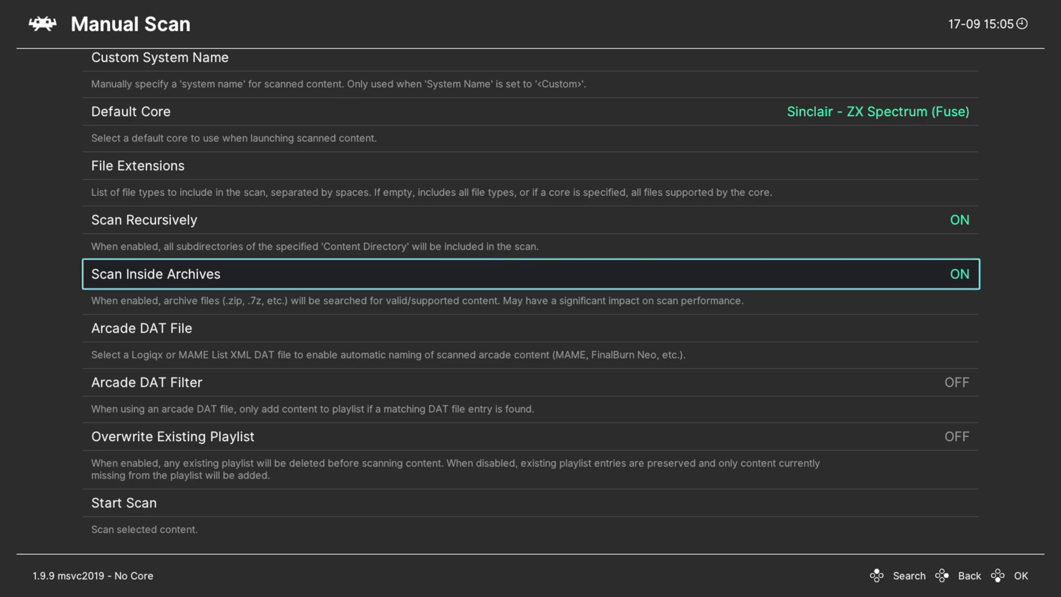
key("Down")
key("Down")
key("Down")
key("Down")
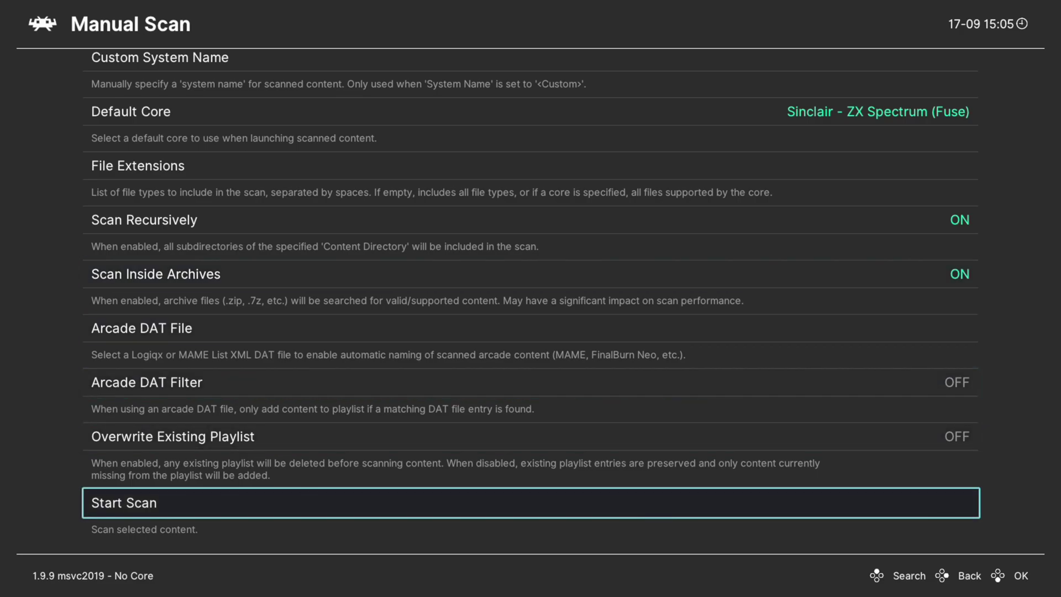
key("Return")
Leave the scan settings and show the ZX Spectrum playlist
key("BackSpace")
key("Left")
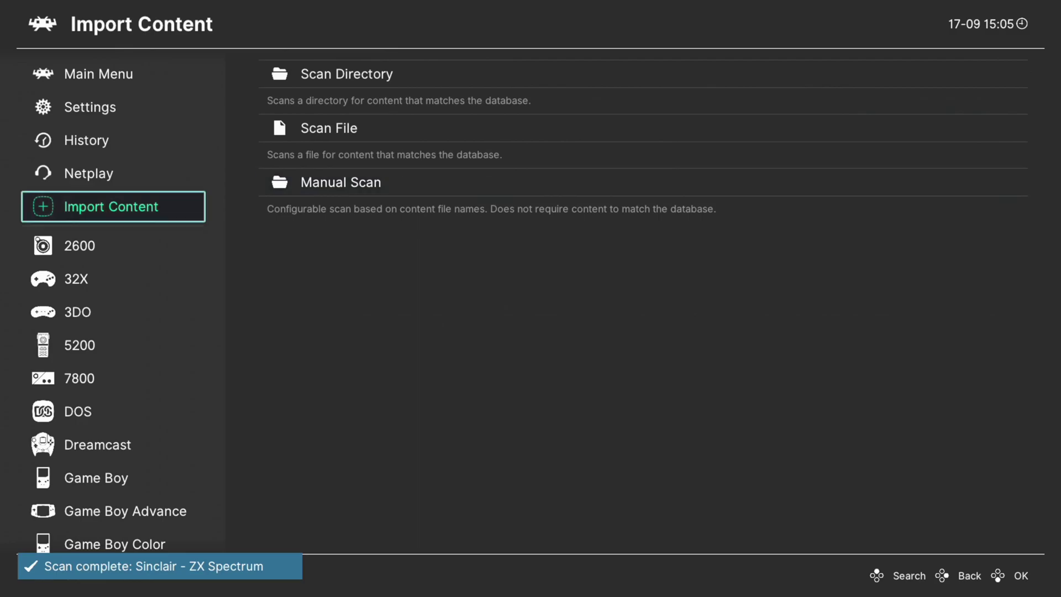
key("Down")
key("Down")
key("Down")
key("Down")
key("Down")
key("Down")
key("Down")
key("Down")
key("Down")
key("Down")
key("Down")
key("Down")
key("Down")
key("Down")
key("Down")
key("Down")
key("Down")
key("Down")
key("Down")
key("Down")
key("Down")
key("Down")
key("Down")
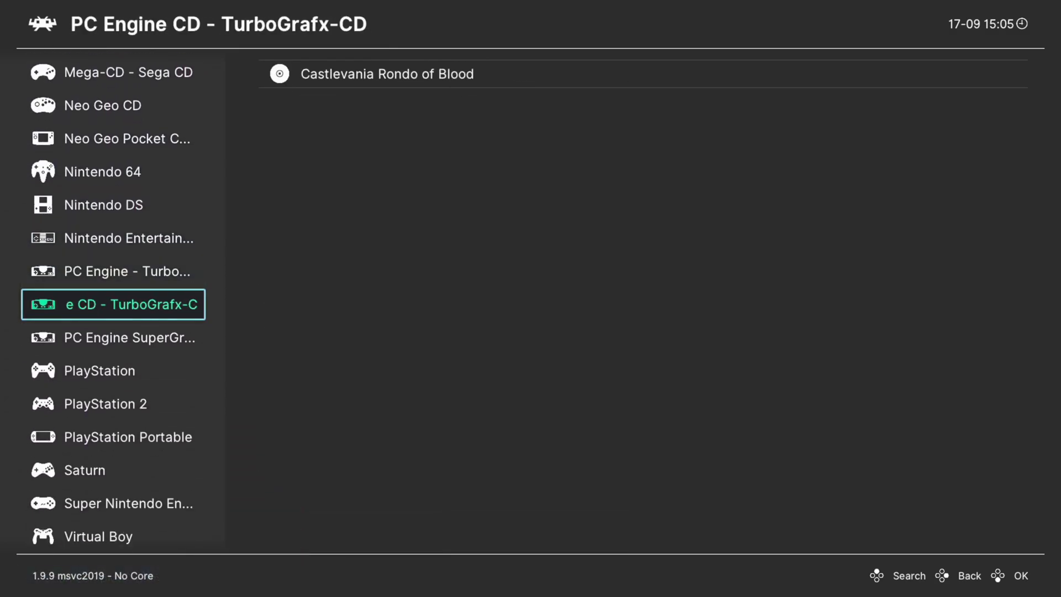
key("Down")
key("Down")
key("Down")
key("Down")
key("Down")
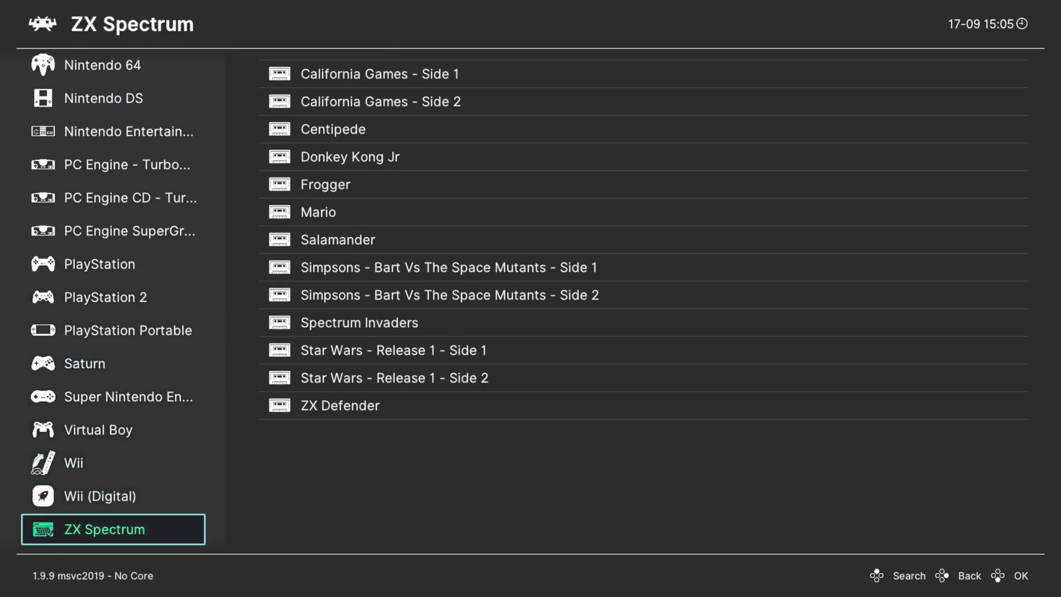
Launch Donkey Kong Jr from the ZX Spectrum playlist
key("Right")
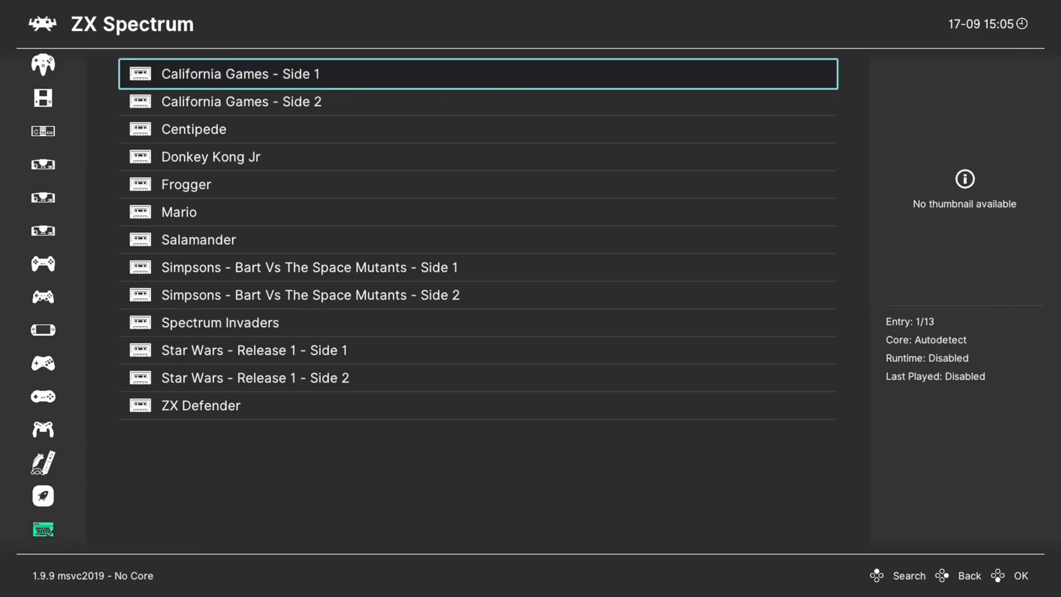
key("Down")
key("Down")
key("Down")
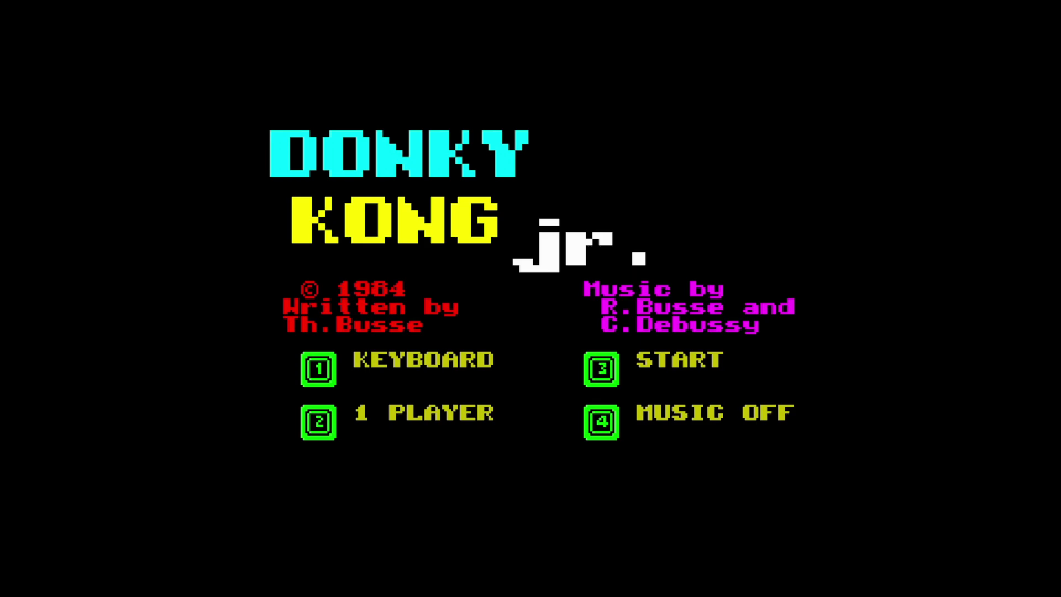
Bring up the Quick Menu over the running Donkey Kong Jr game and open its Controls settings
key("F1")
key("Down")
key("Down")
key("Down")
key("Down")
key("Down")
key("Down")
key("Down")
key("Down")
key("Down")
key("Down")
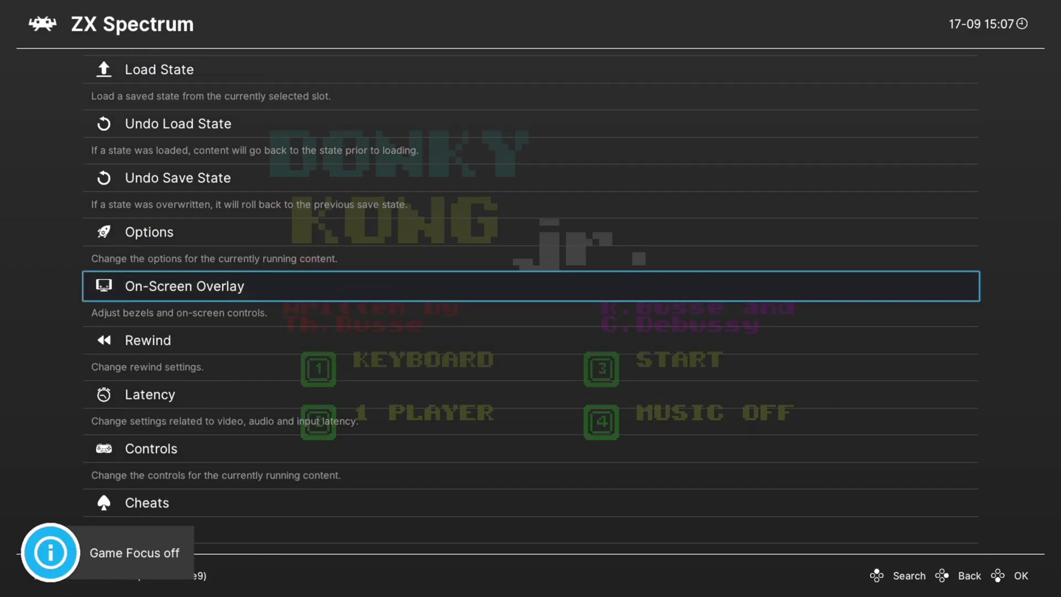
key("Down")
key("Down")
key("Down")
key("Return")
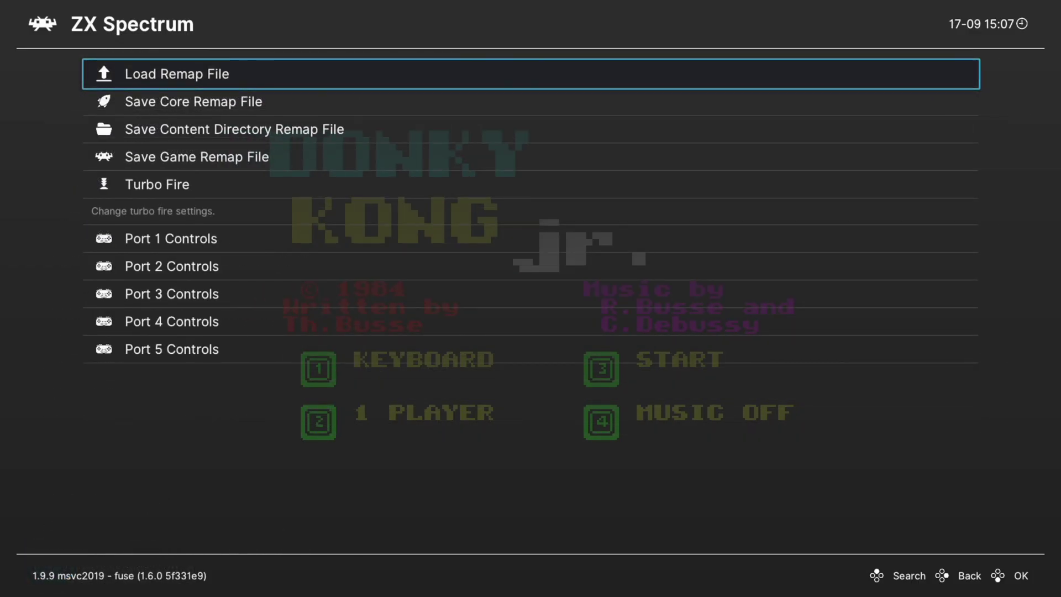
Set the device type of the Port 3 controls to Sinclair Keyboard
key("Down")
key("Down")
key("Down")
key("Down")
key("Down")
key("Down")
key("Down")
key("Return")
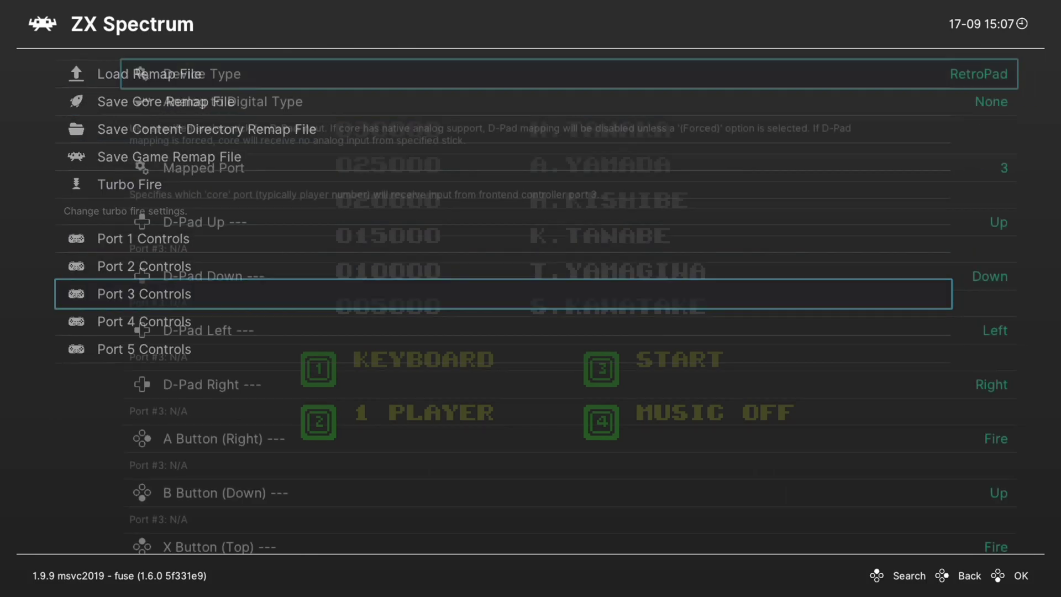
key("Return")
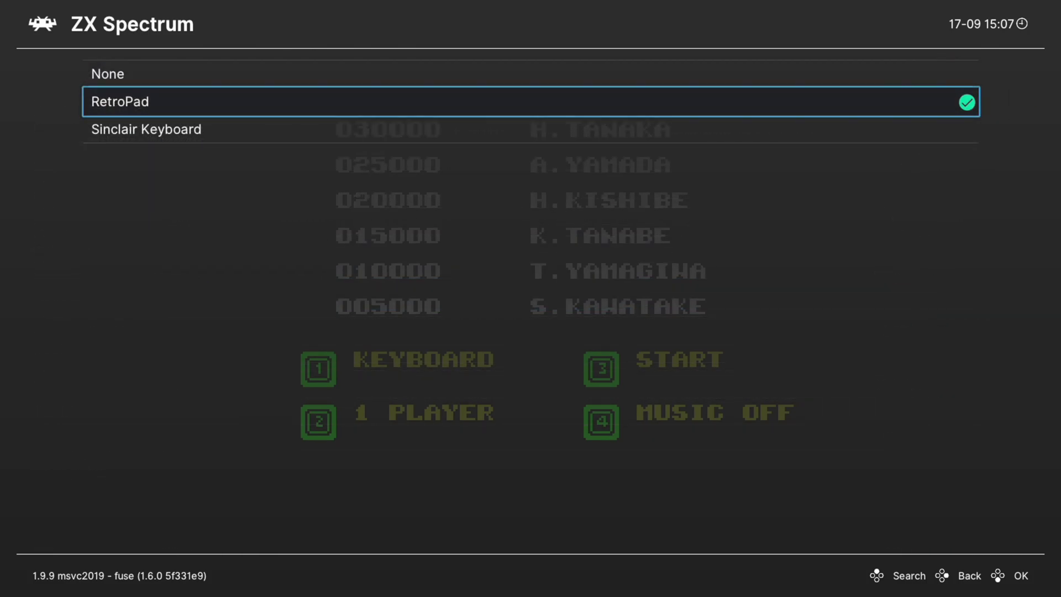
key("Down")
key("Return")
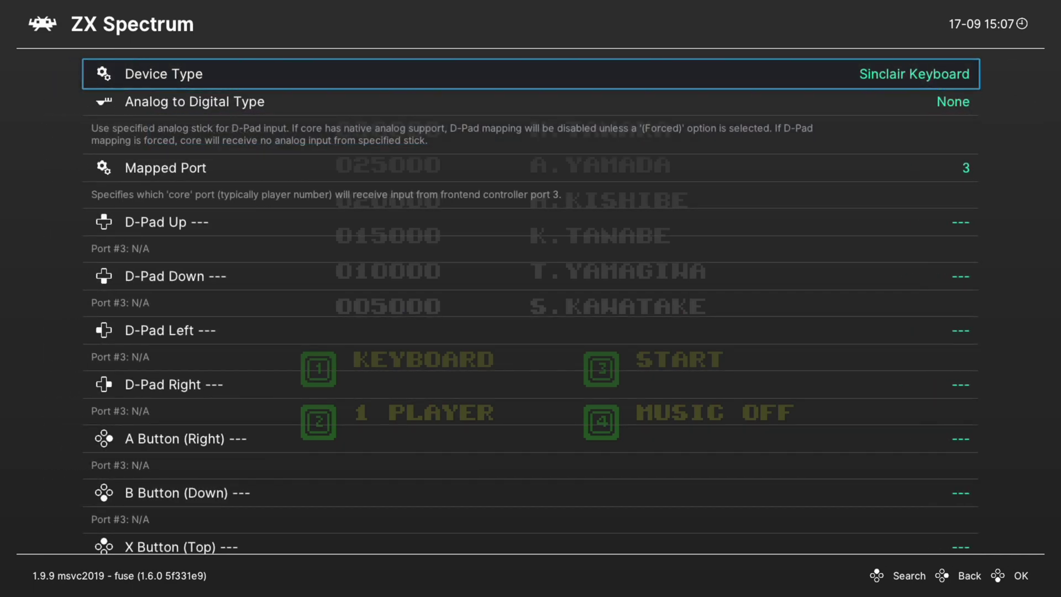
Set the device type of the Port 1 controls to Kempston Joystick
key("BackSpace")
key("Up")
key("Up")
key("Return")
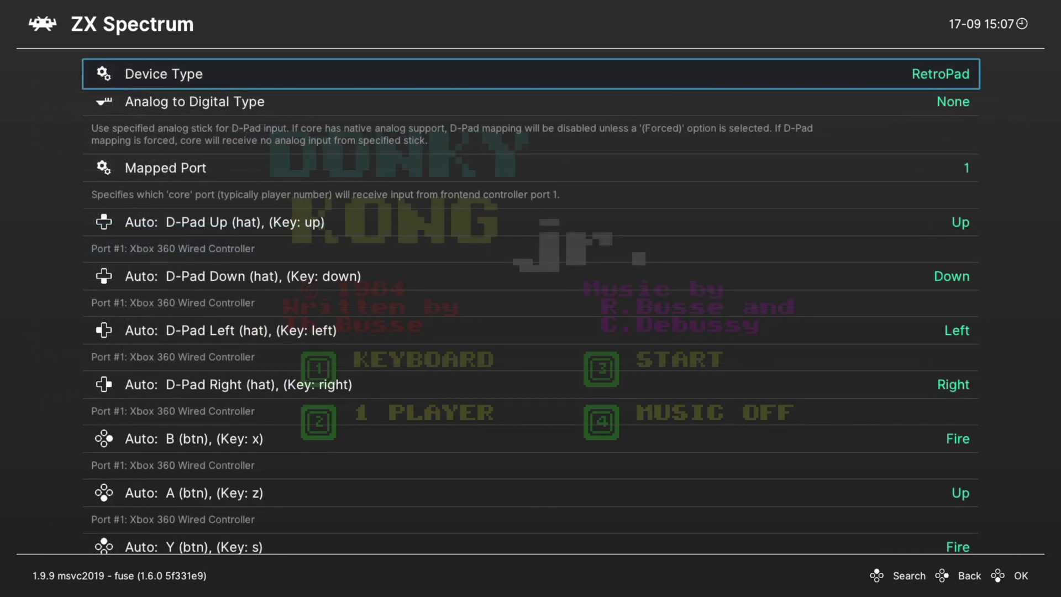
key("Return")
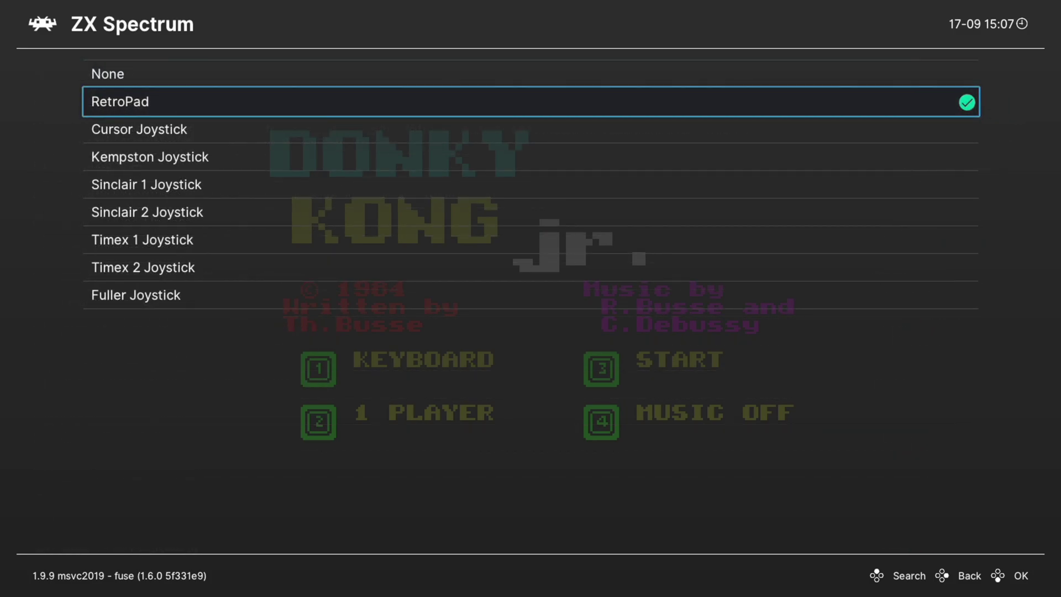
key("Down")
key("Down")
key("Down")
key("Down")
key("Down")
key("Down")
key("Down")
key("Down")
key("Down")
key("Down")
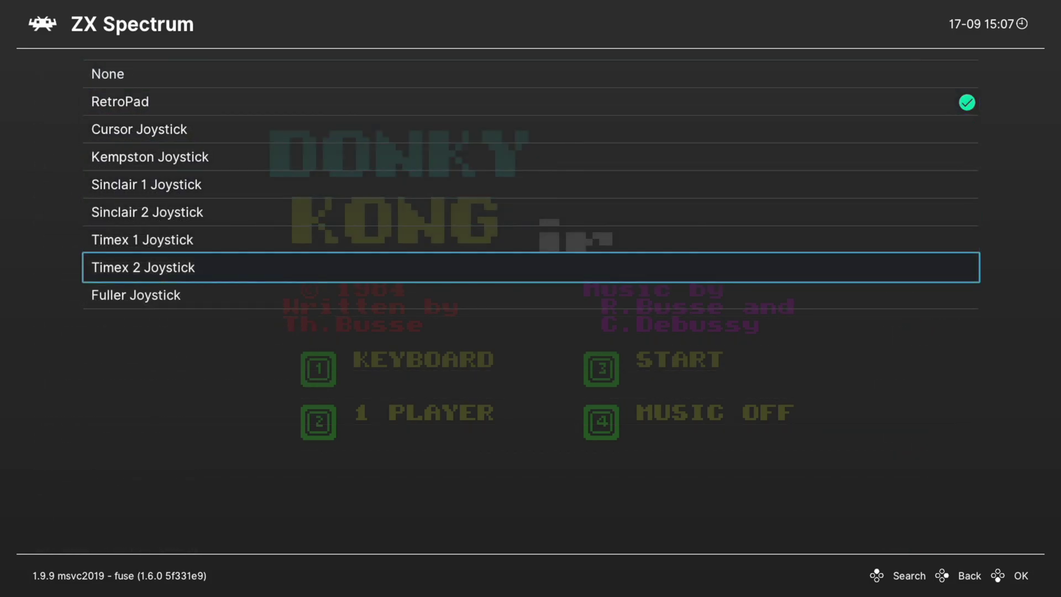
key("Down")
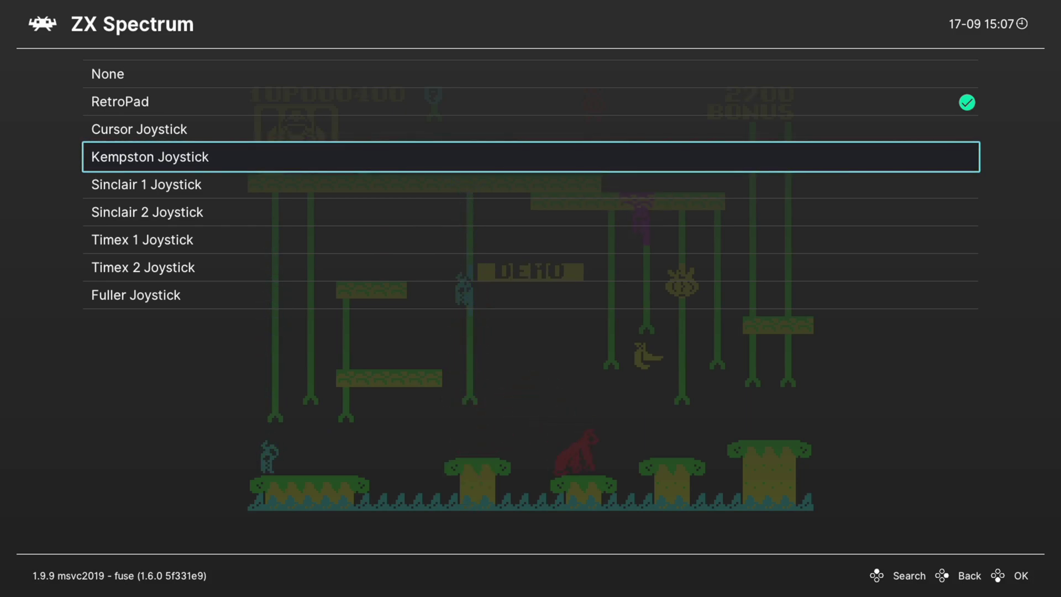
key("Return")
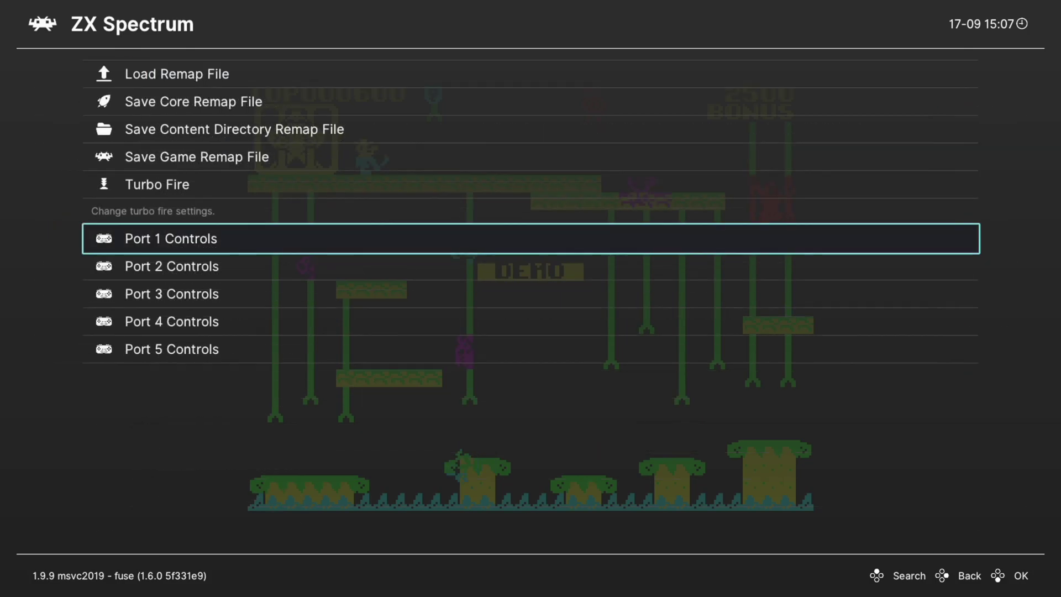
Look at the device types offered for the Port 2 controls and return to the running game
key("Down")
key("Return")
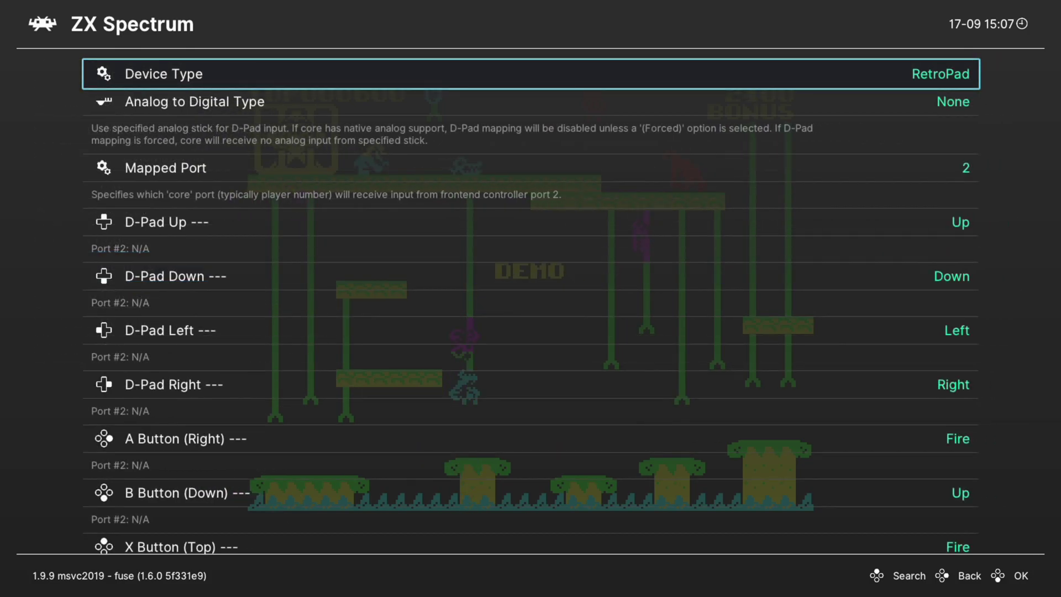
key("Down")
key("Up")
key("Return")
key("Down")
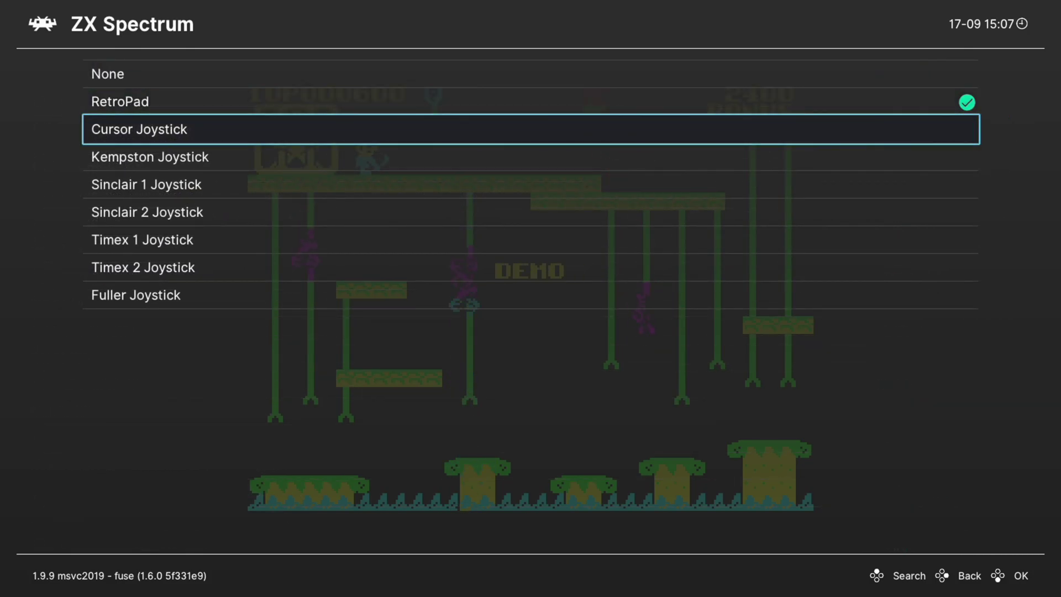
key("BackSpace")
key("BackSpace")
key("F1")
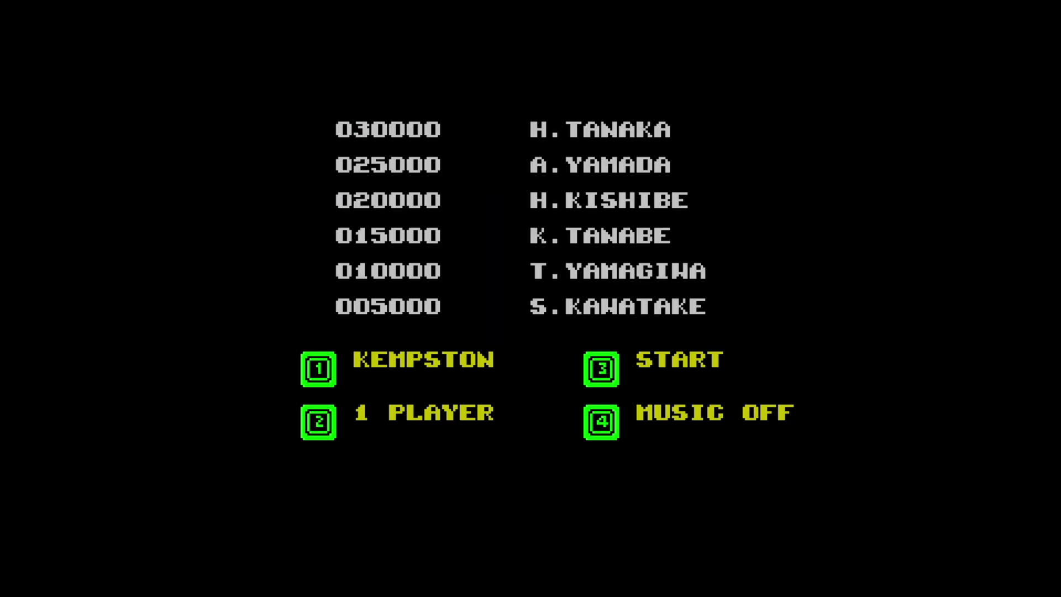
Cycle the game's player option round to 1 player and start playing with the Kempston joystick
key("2")
key("2")
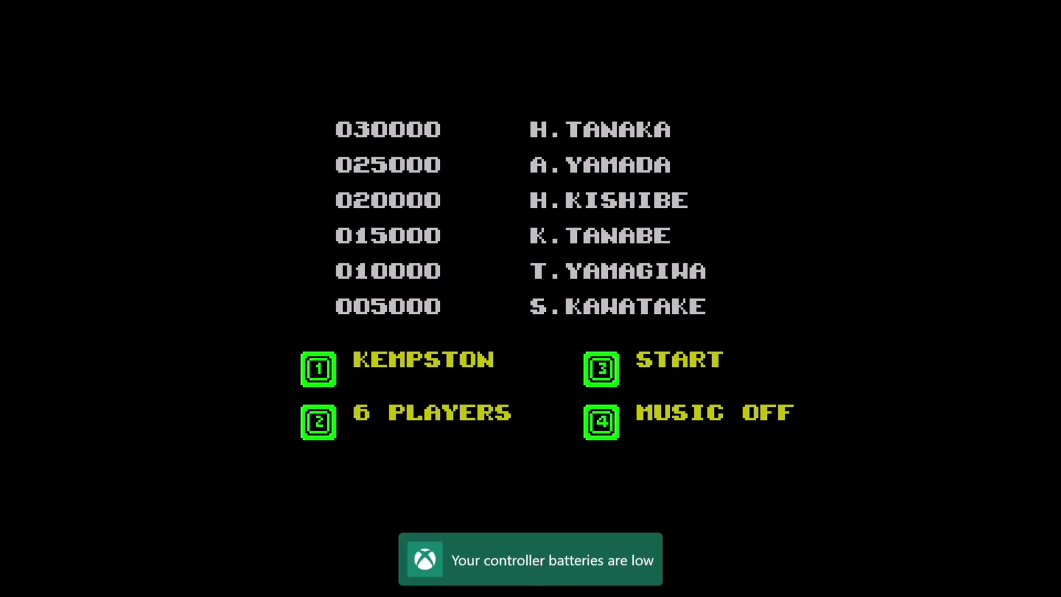
key("2")
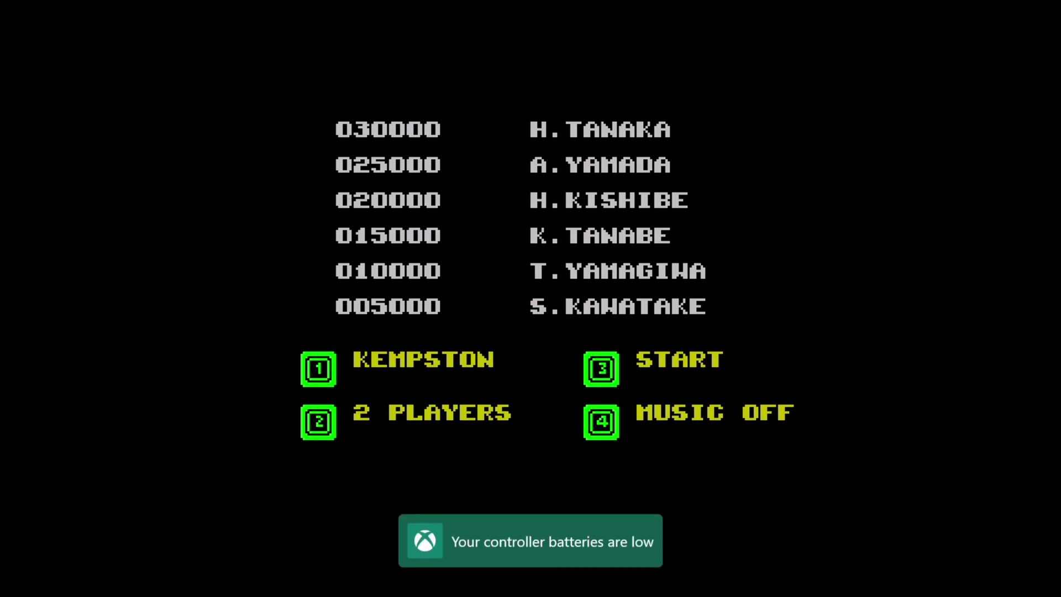
key("2")
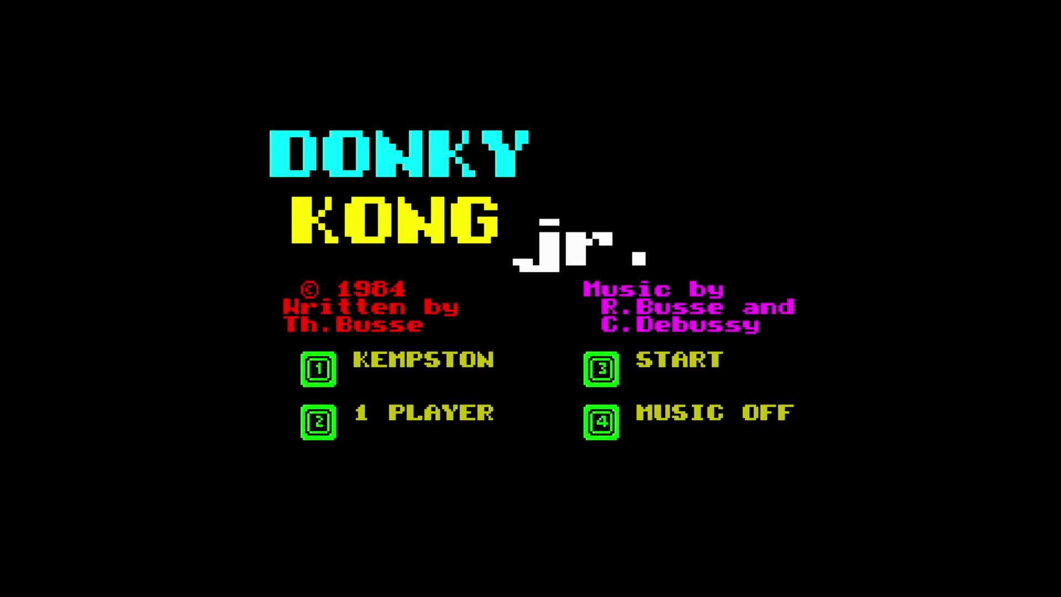
key("3")
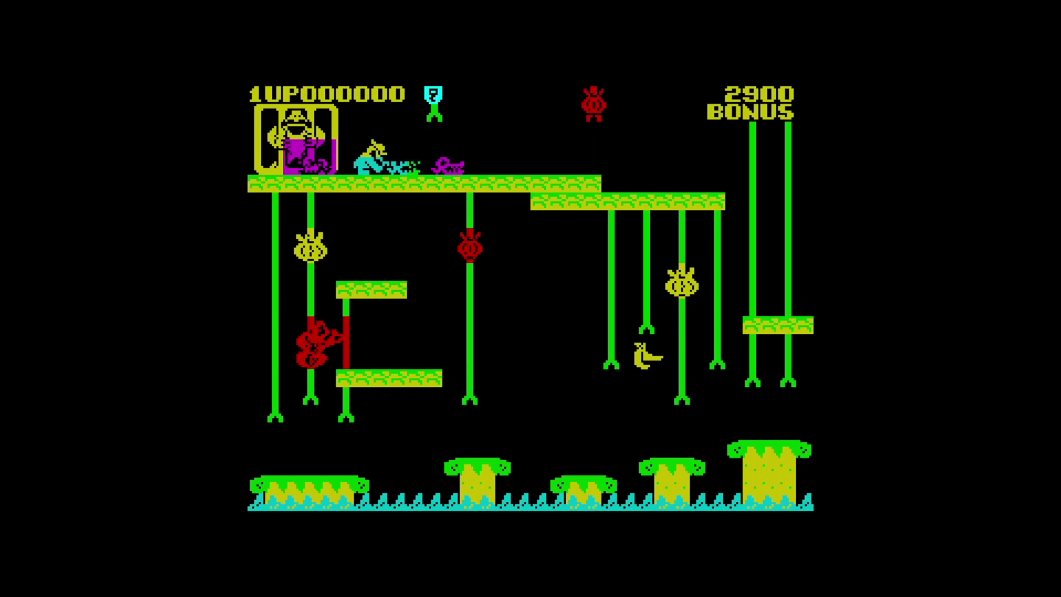
key("p")
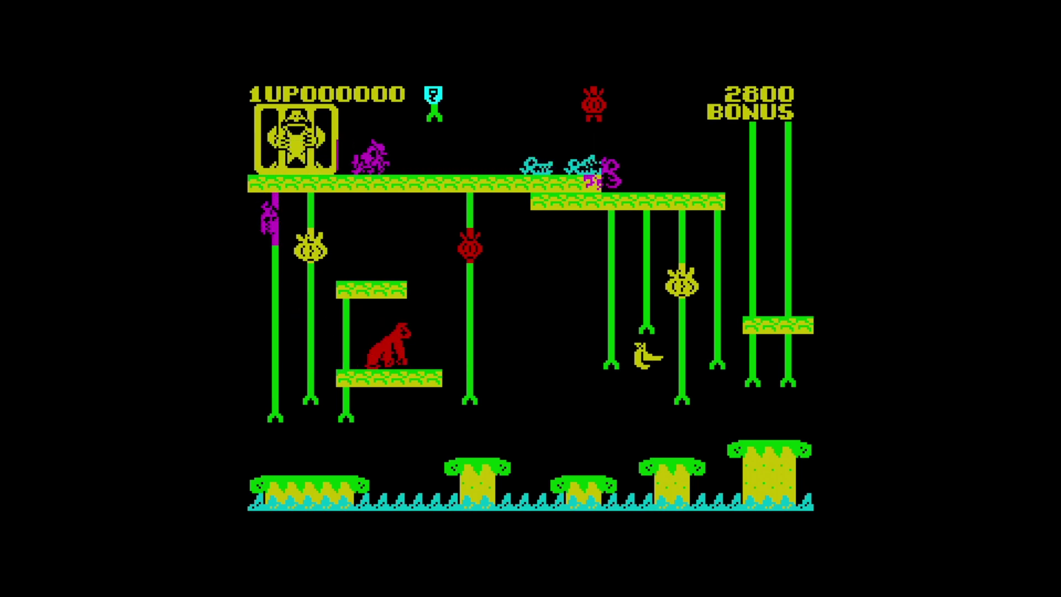
key("space")
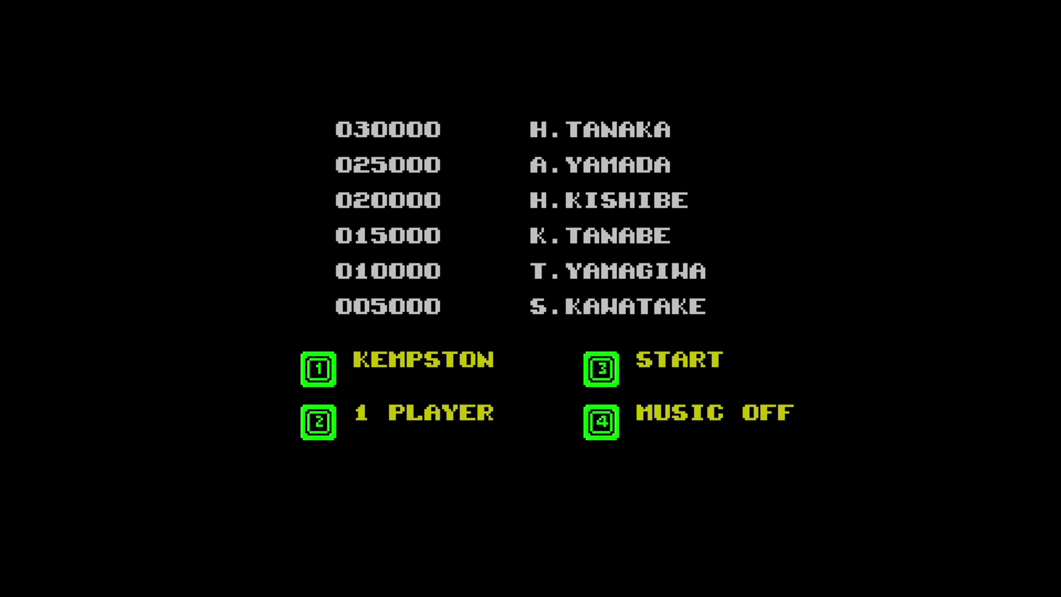
Bring up the Quick Menu over the running game and open its Core Options
key("F1")
key("Down")
key("Down")
key("Down")
key("Down")
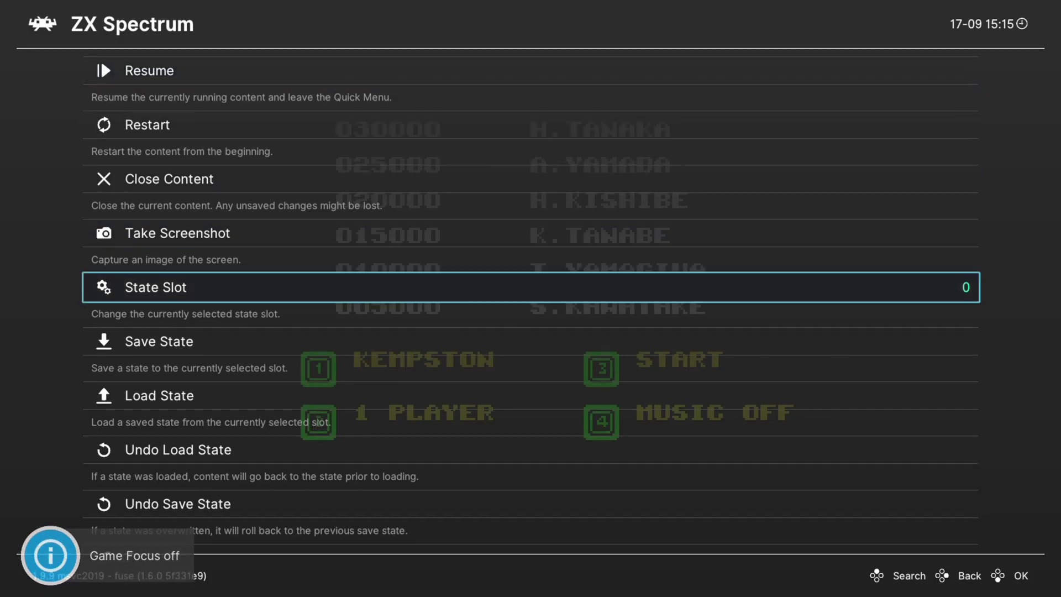
key("Down")
key("Down")
key("Down")
key("Down")
key("Down")
key("Return")
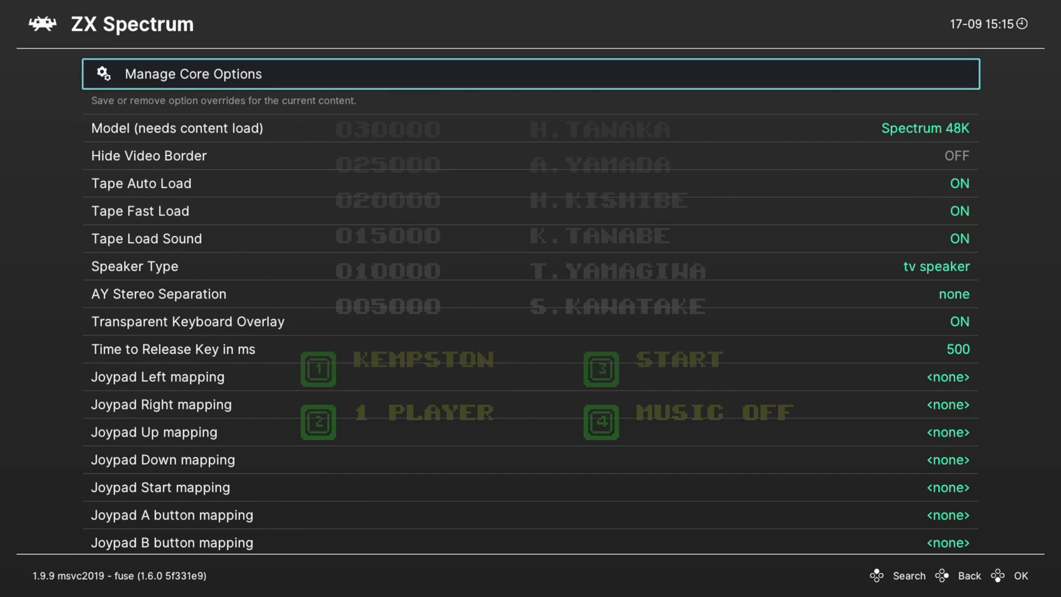
Review the computer models offered for the core and leave the list without choosing another one
key("Down")
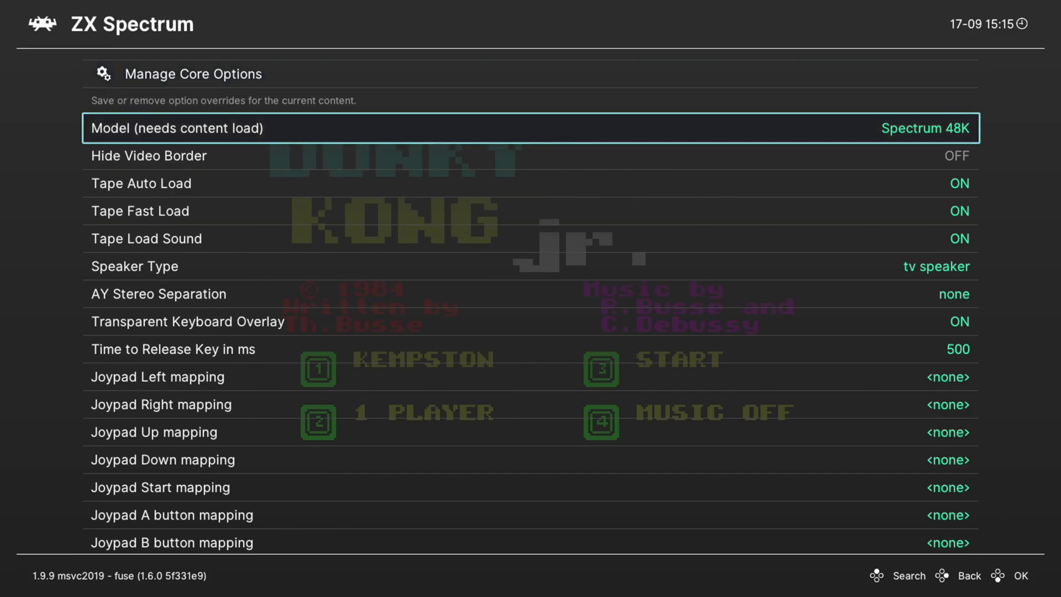
key("Return")
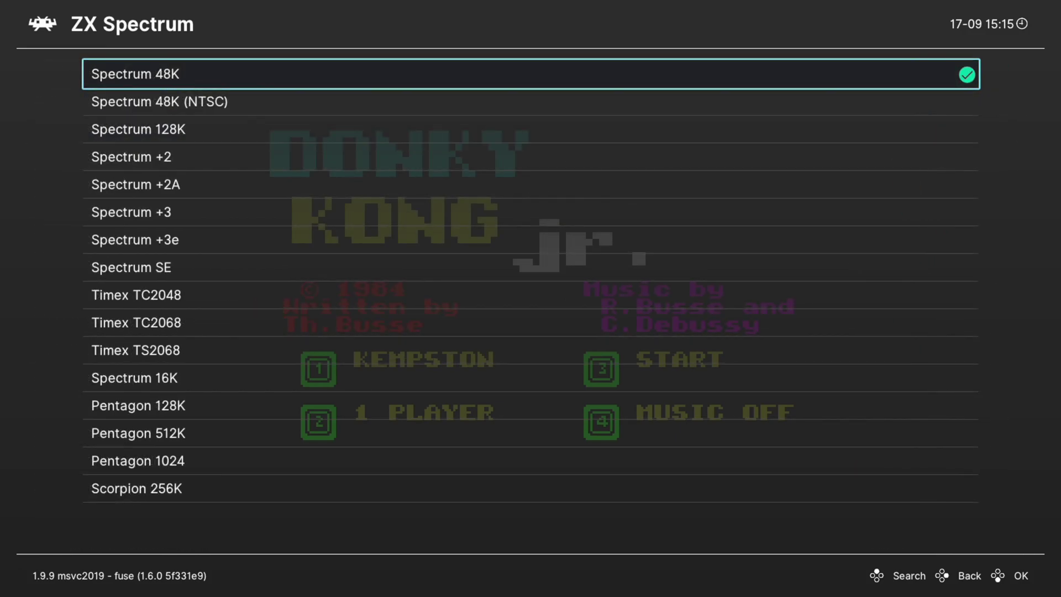
key("Down")
key("Down")
key("Down")
key("Down")
key("Down")
key("Down")
key("Down")
key("Down")
key("Down")
key("Down")
key("Down")
key("Down")
key("Down")
key("Down")
key("Down")
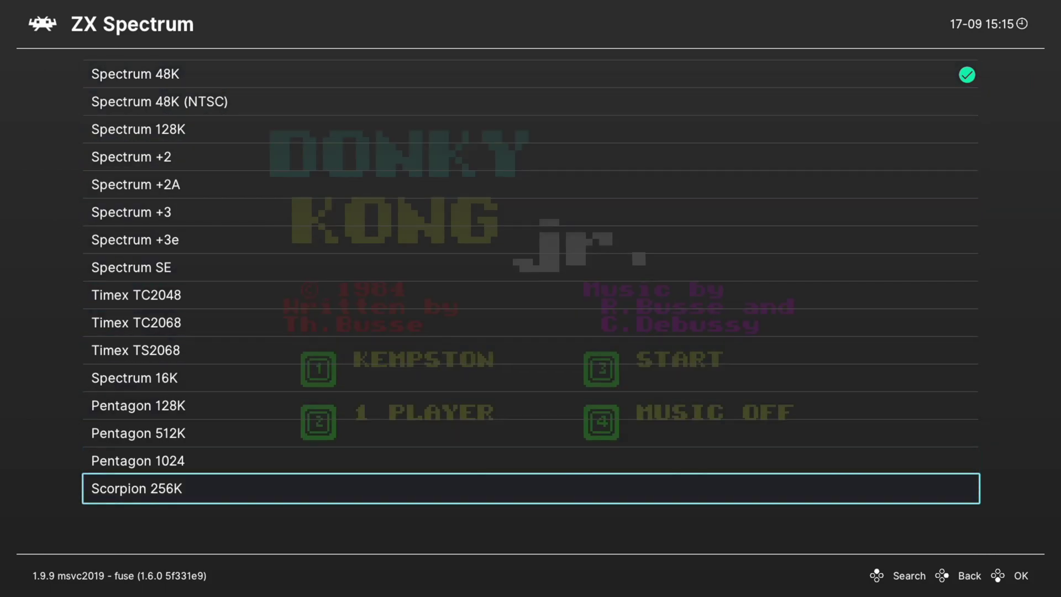
key("Up")
key("Up")
key("Up")
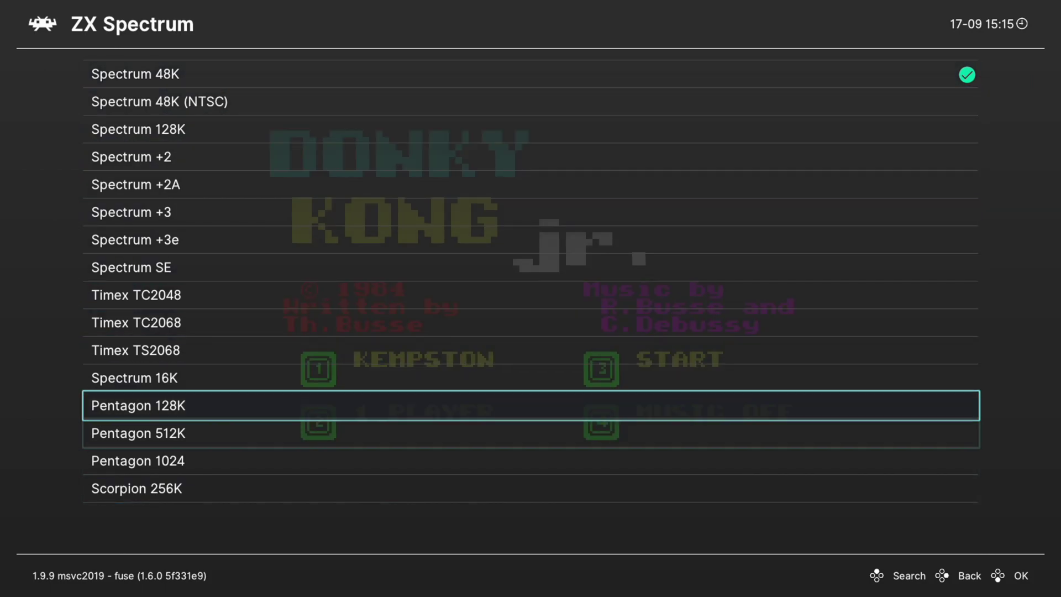
key("Down")
key("Down")
key("Down")
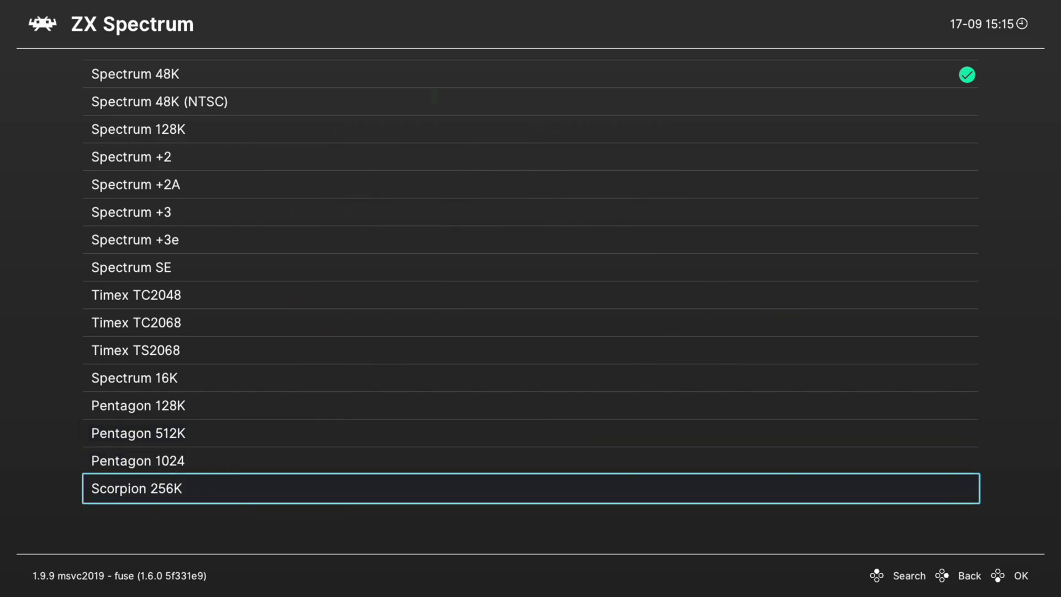
key("BackSpace")
Turn on Hide Video Border in the core options
key("Down")
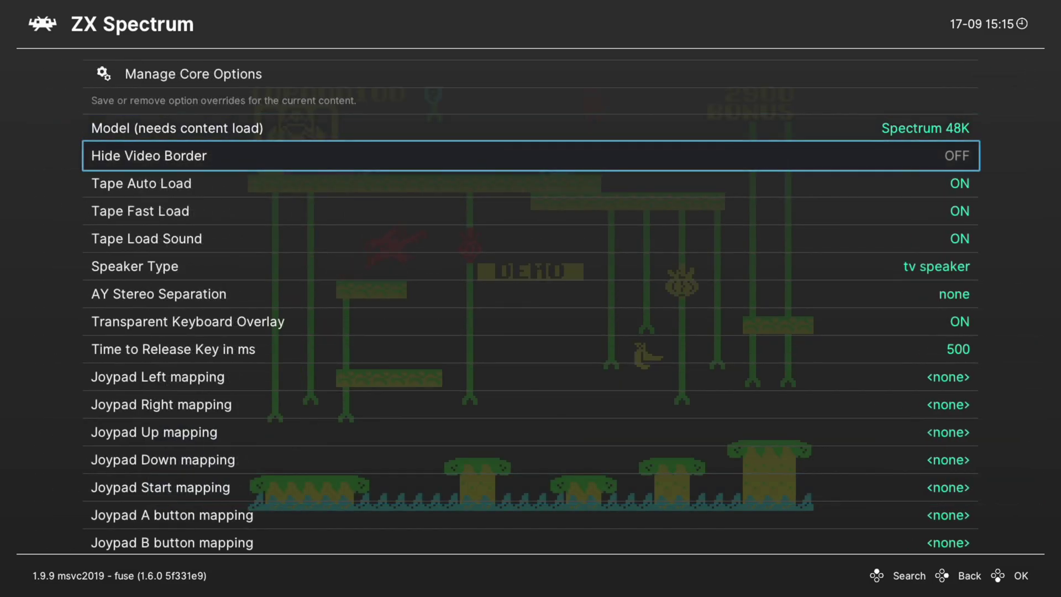
key("Right")
key("Right")
key("Right")
key("Right")
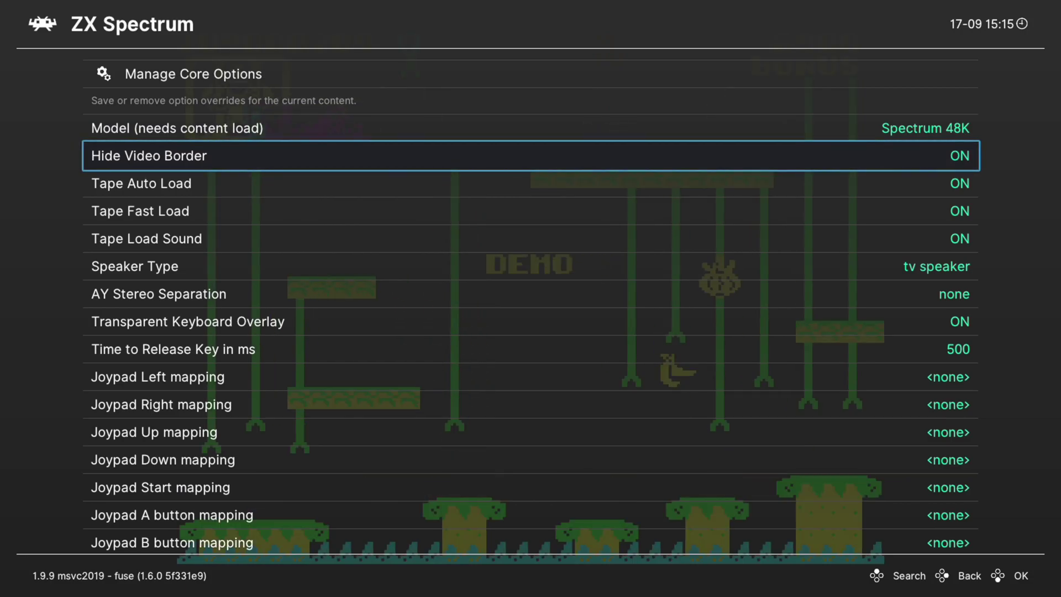
key("Right")
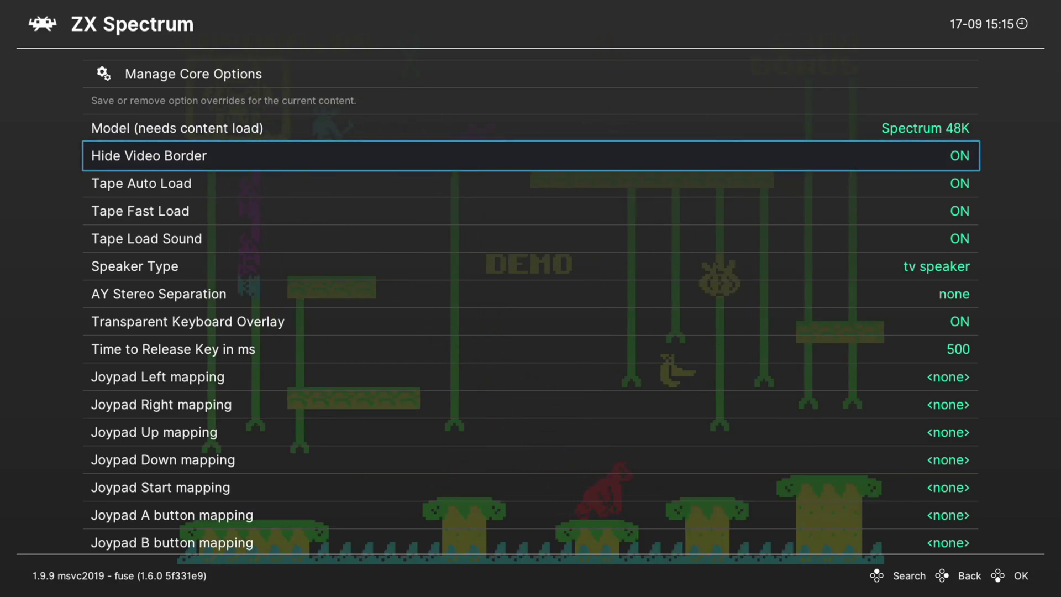
Look over the tape loading options and the choices for Speaker Type
key("Down")
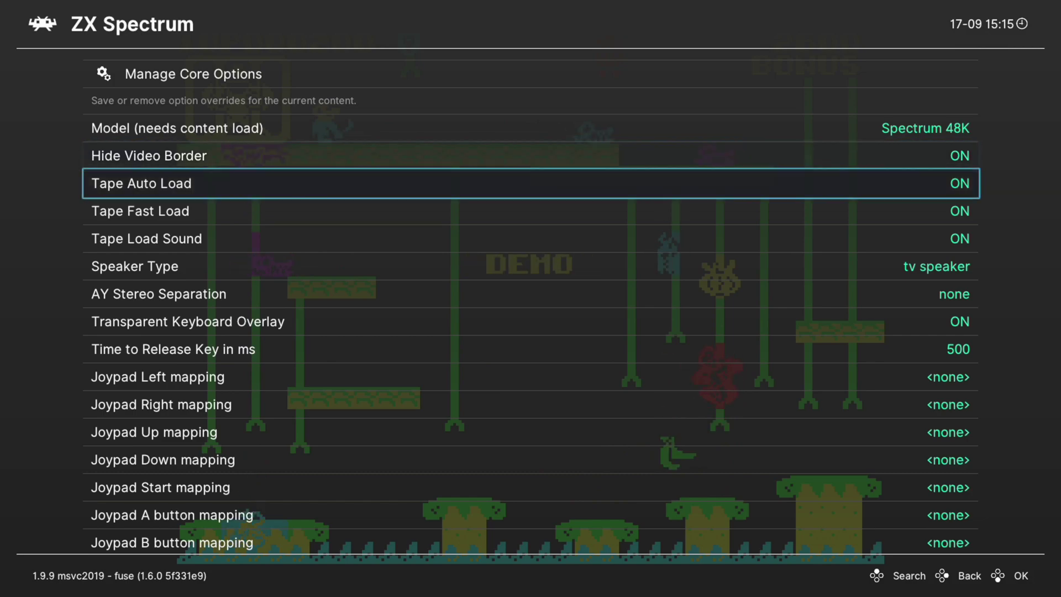
key("Down")
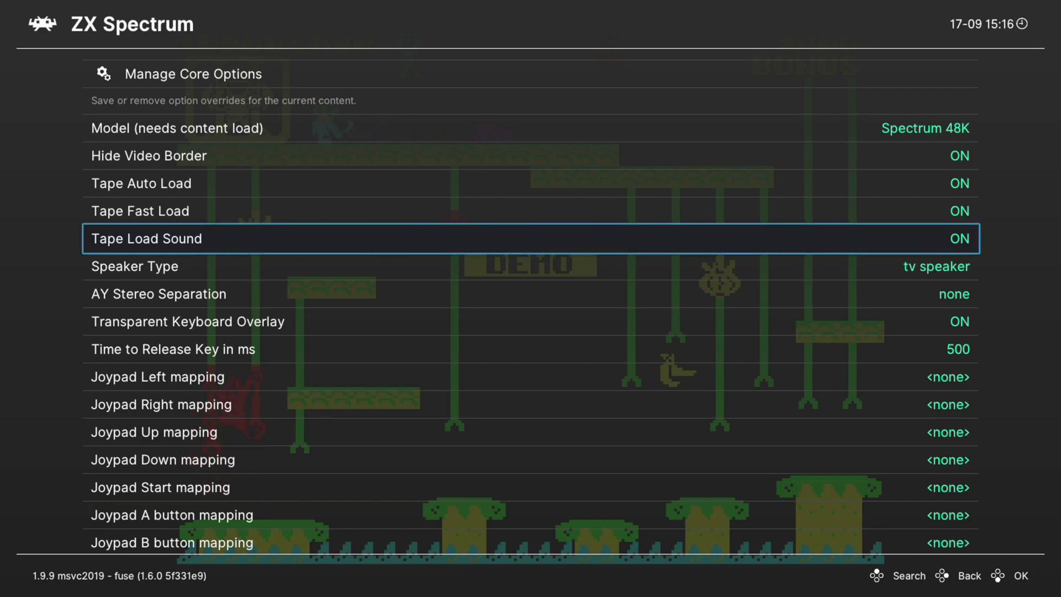
key("Down")
key("Return")
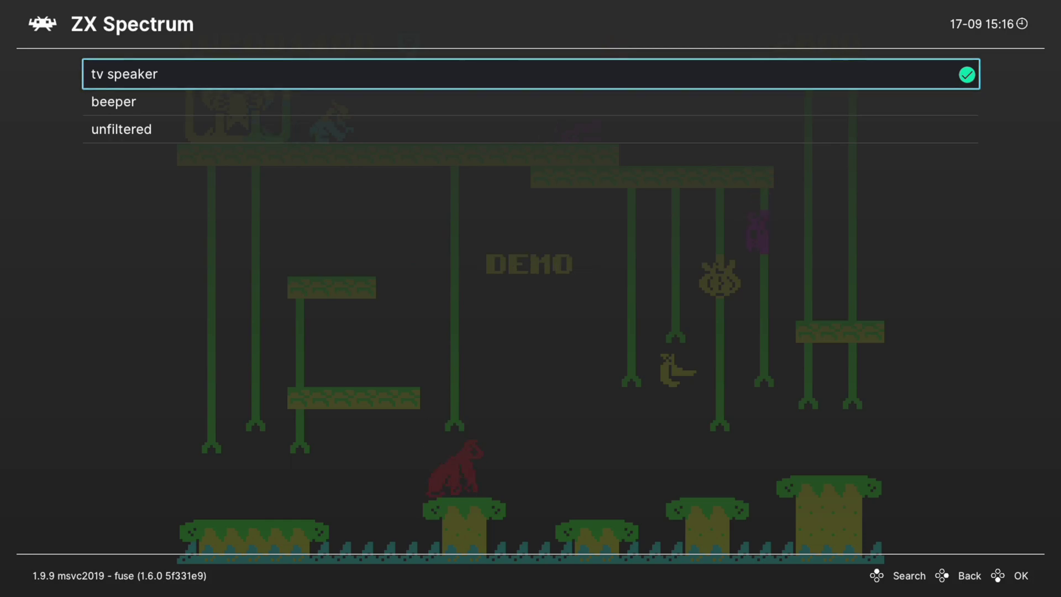
key("Down")
key("BackSpace")
View the AY Stereo Separation choices and move on to the Transparent Keyboard Overlay option
key("Down")
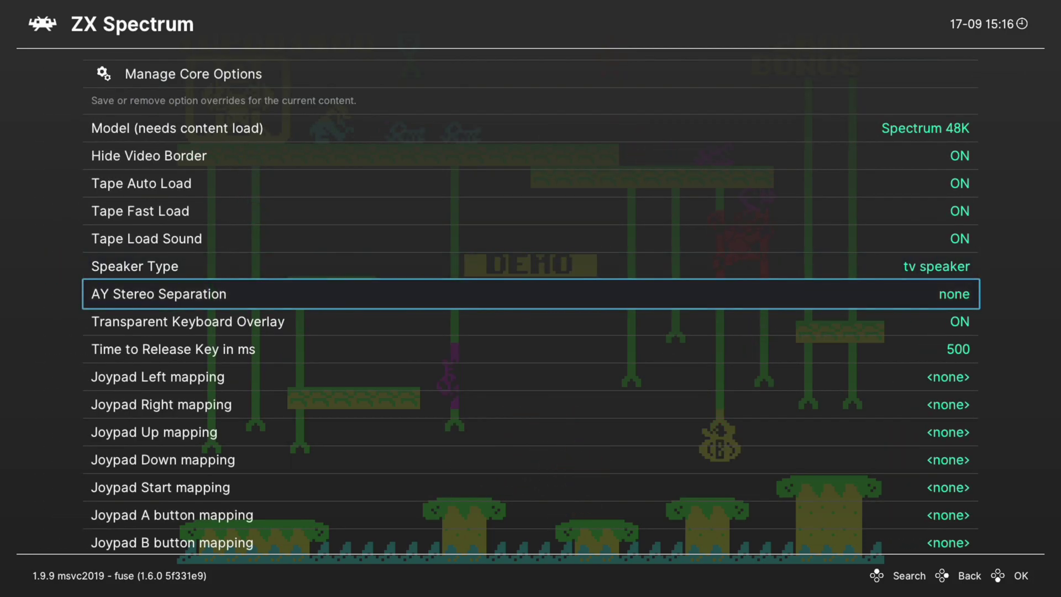
key("Return")
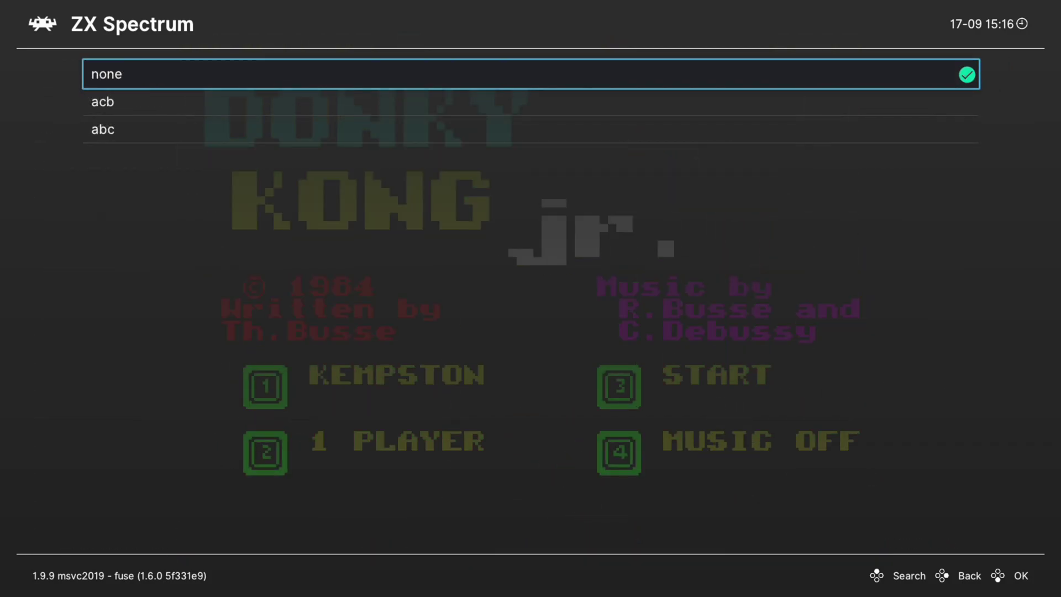
key("Up")
key("Up")
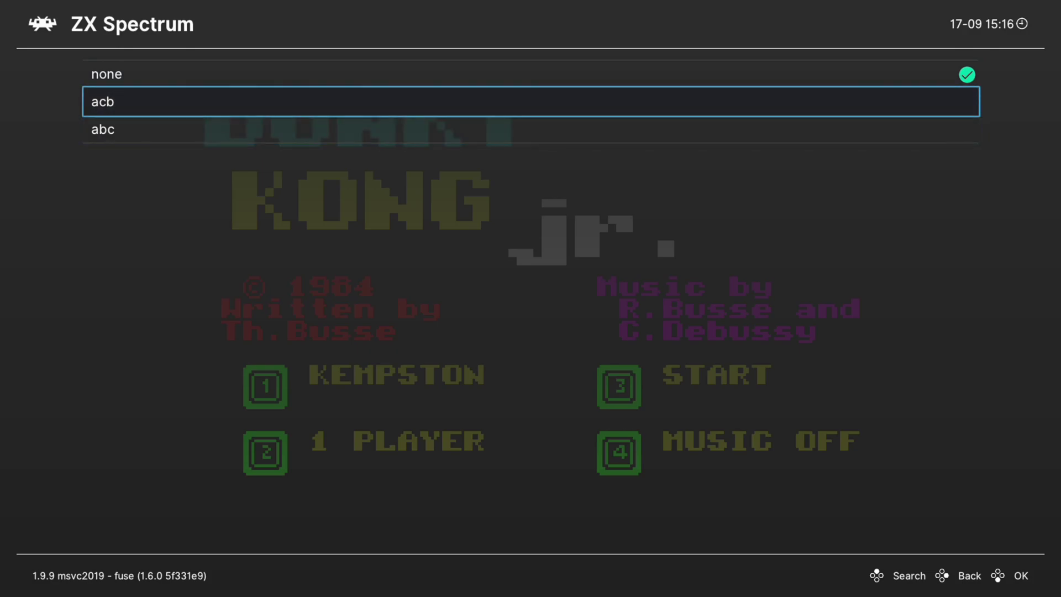
key("BackSpace")
key("Down")
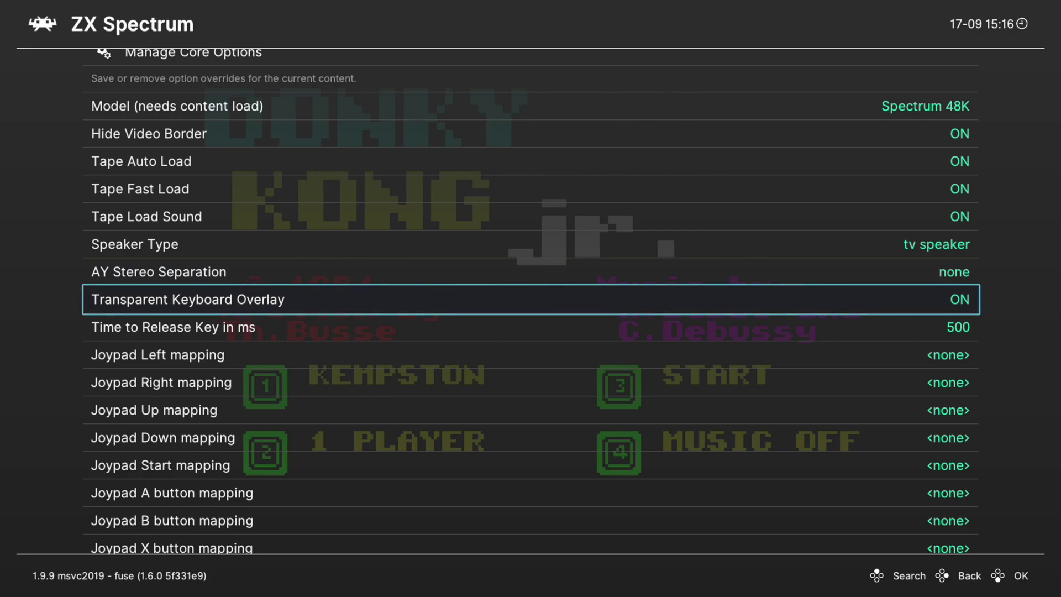
Leave the core options and resume the running Donky Kong Jr. game
key("BackSpace")
key("Up")
key("Up")
key("Up")
key("Up")
key("Up")
key("Up")
key("Up")
key("Up")
key("Up")
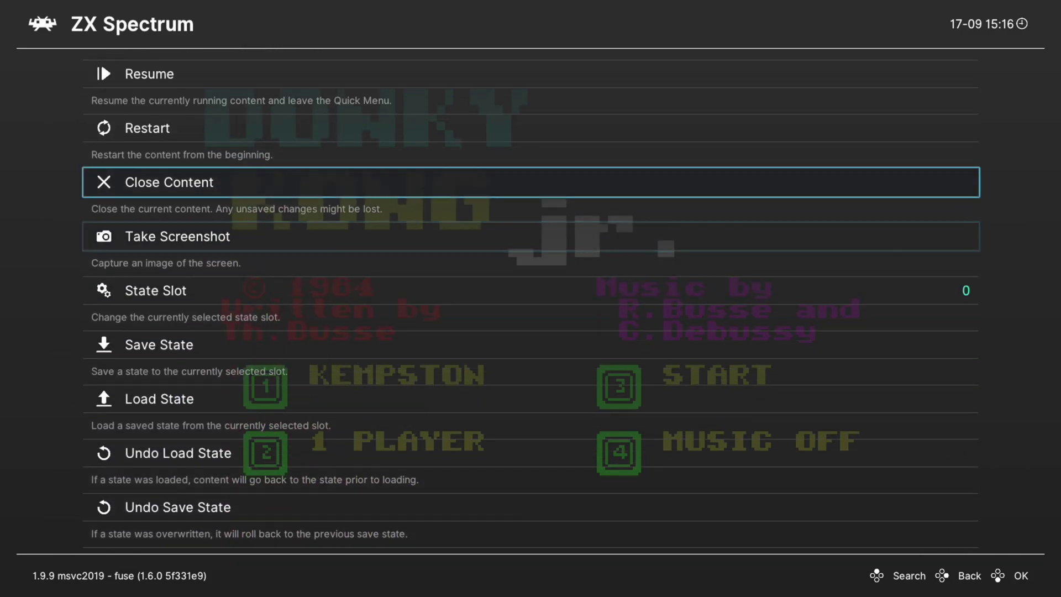
key("Return")
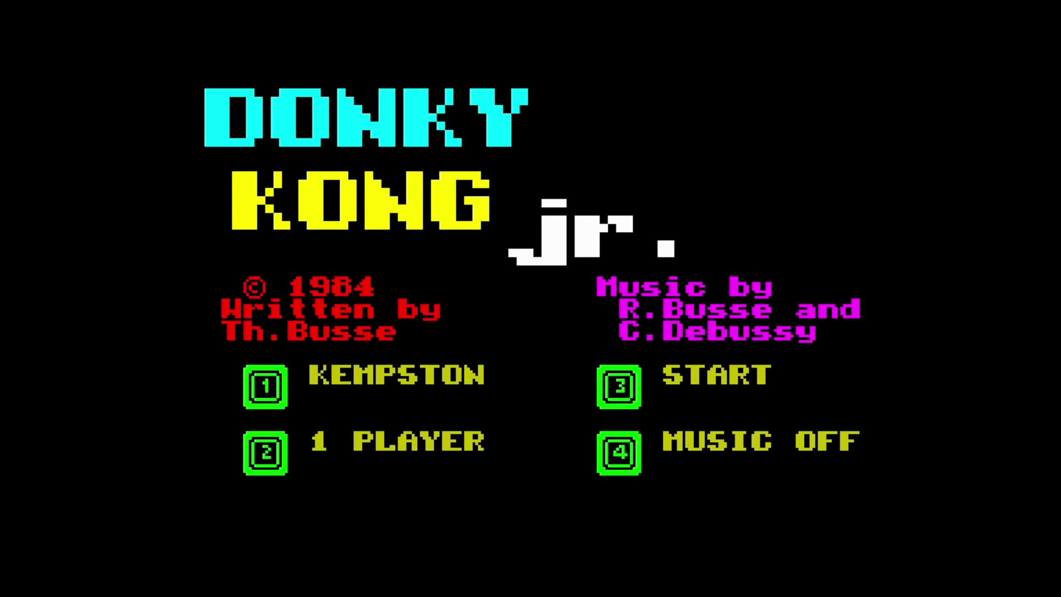
Bring up the transparent keyboard overlay over the game and examine its rows by moving the selection across the keys
key("shift")
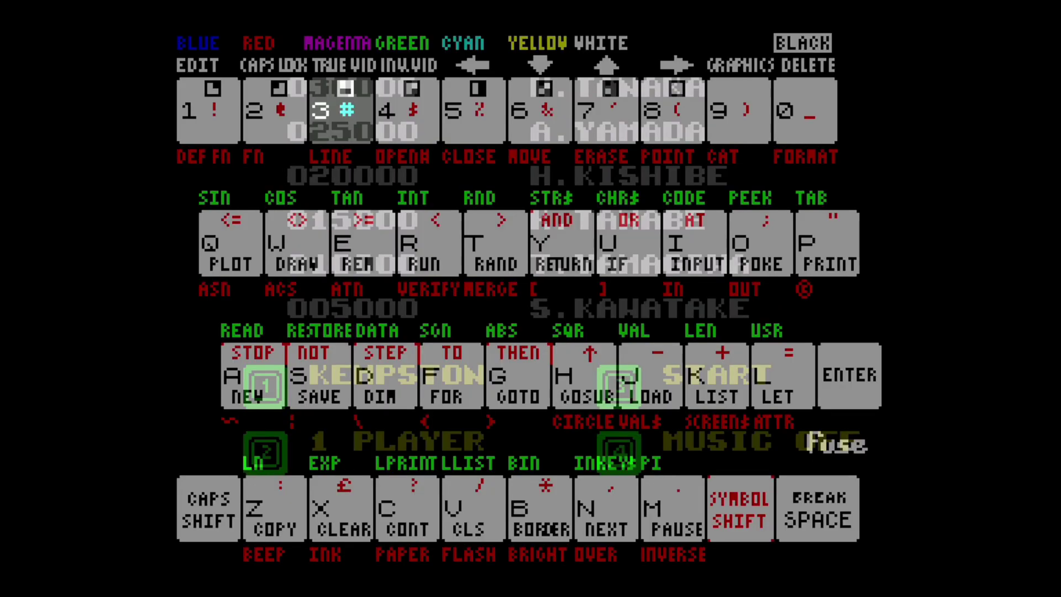
key("Right")
key("Right")
key("Right")
key("Right")
key("Right")
key("Right")
key("Right")
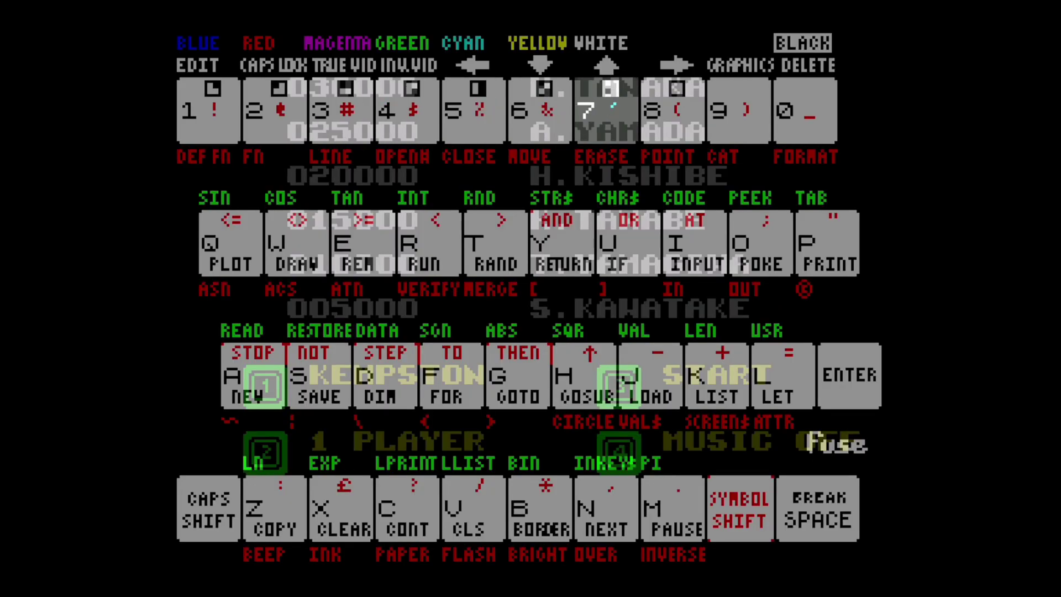
key("Down")
key("Left")
key("Left")
key("Left")
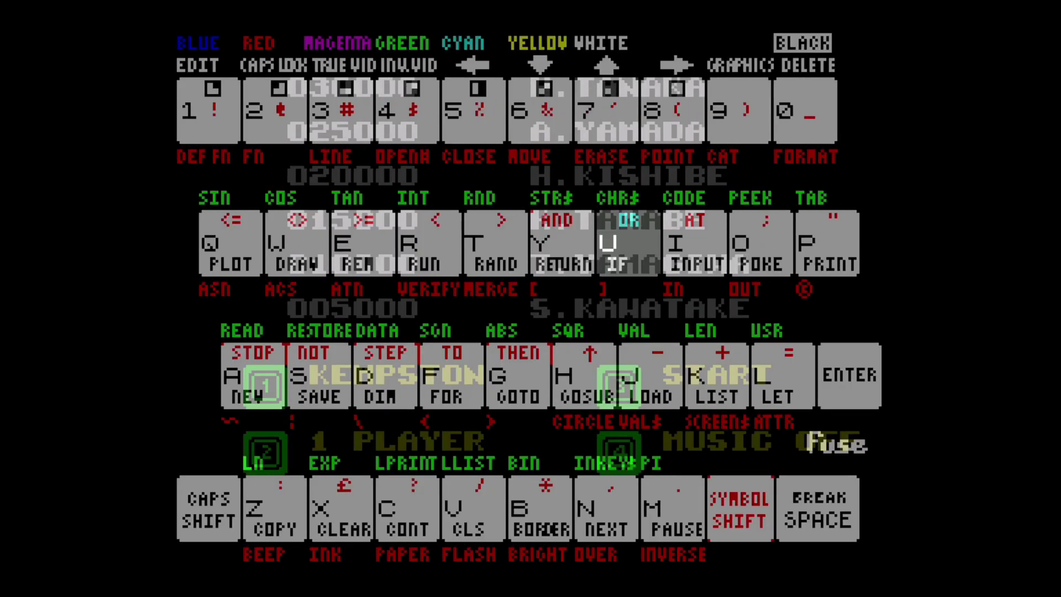
key("Left")
key("Left")
key("Left")
key("Up")
key("Right")
key("Right")
key("Right")
key("Right")
key("Right")
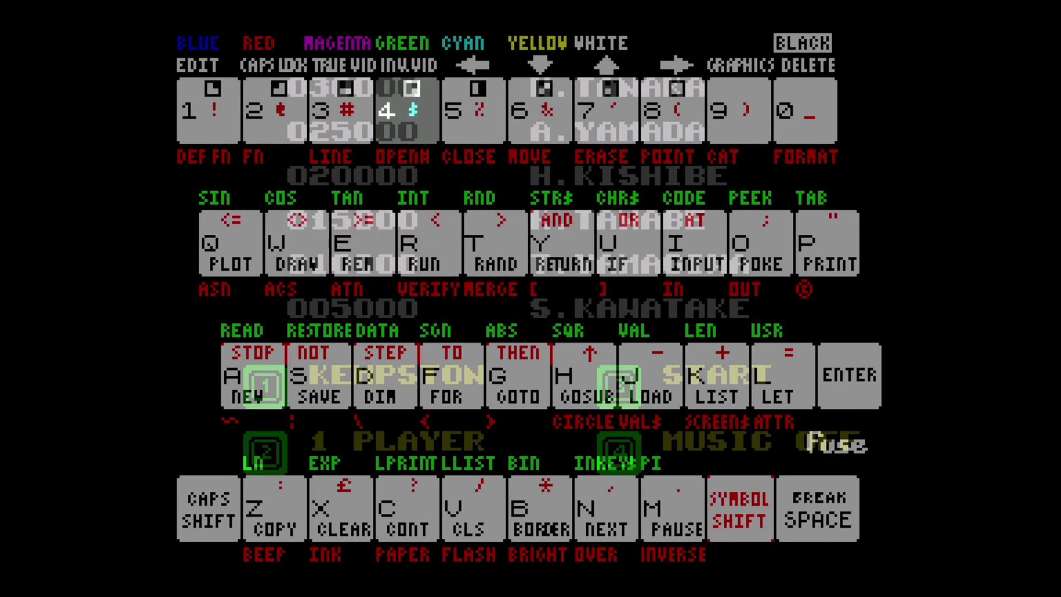
key("Right")
key("Right")
key("Right")
key("Right")
key("Down")
key("Down")
key("Down")
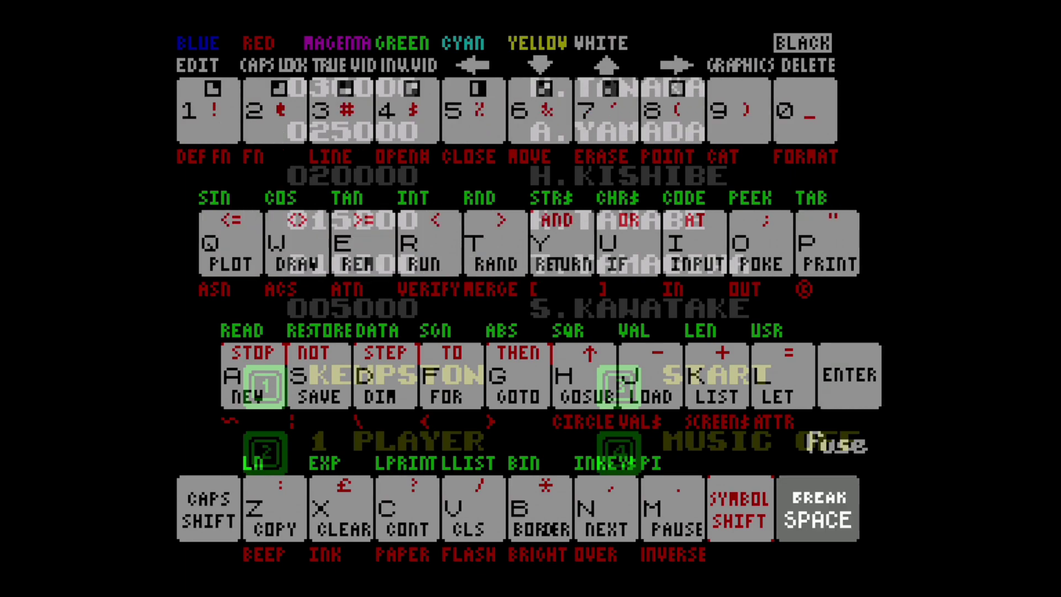
key("Up")
Return to the core options and review the Time to Release Key in ms choices, keeping 500
key("F1")
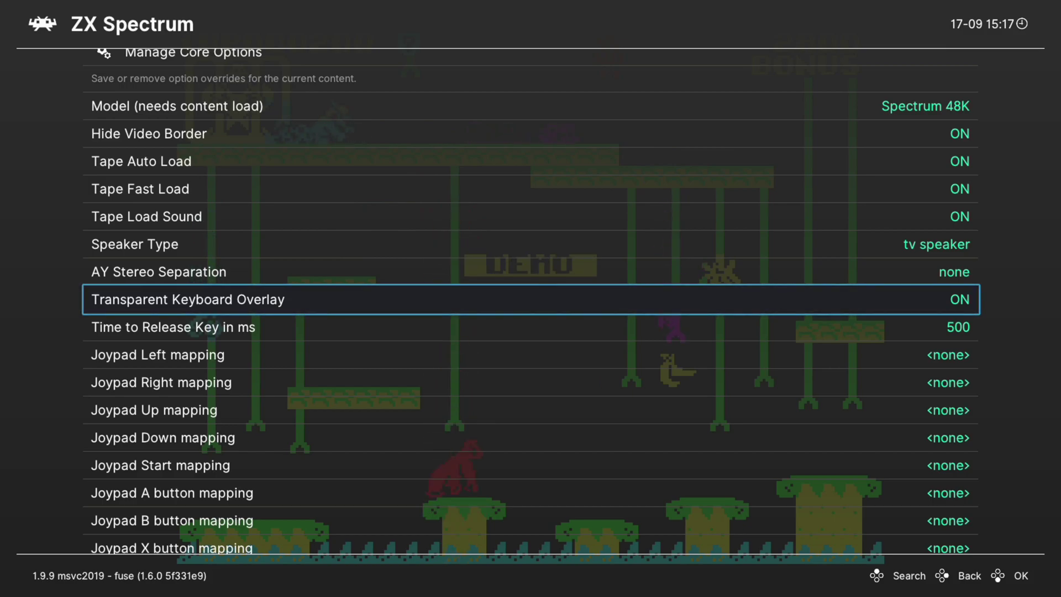
key("Down")
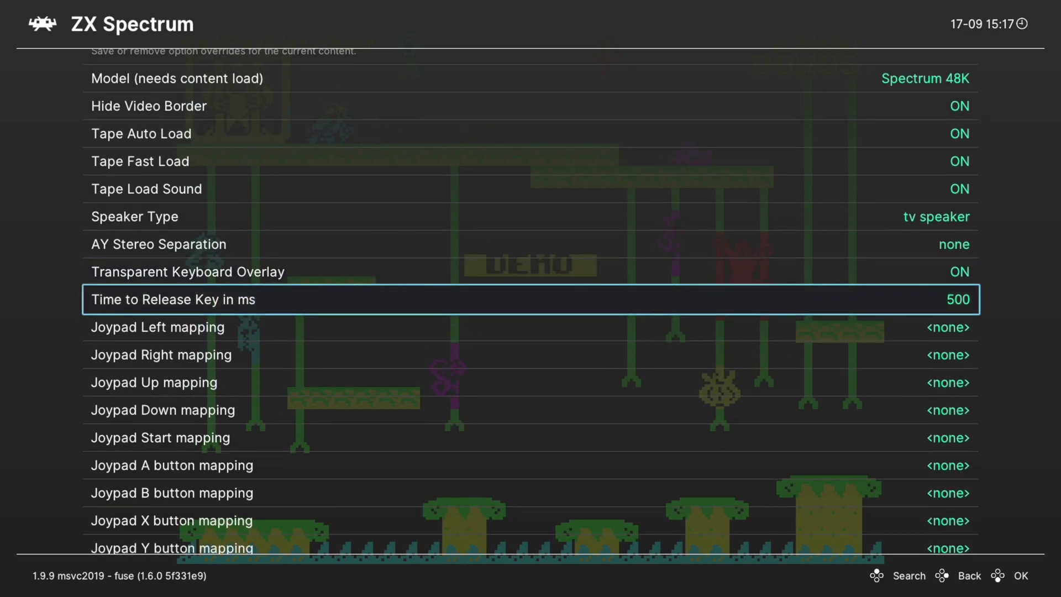
key("Return")
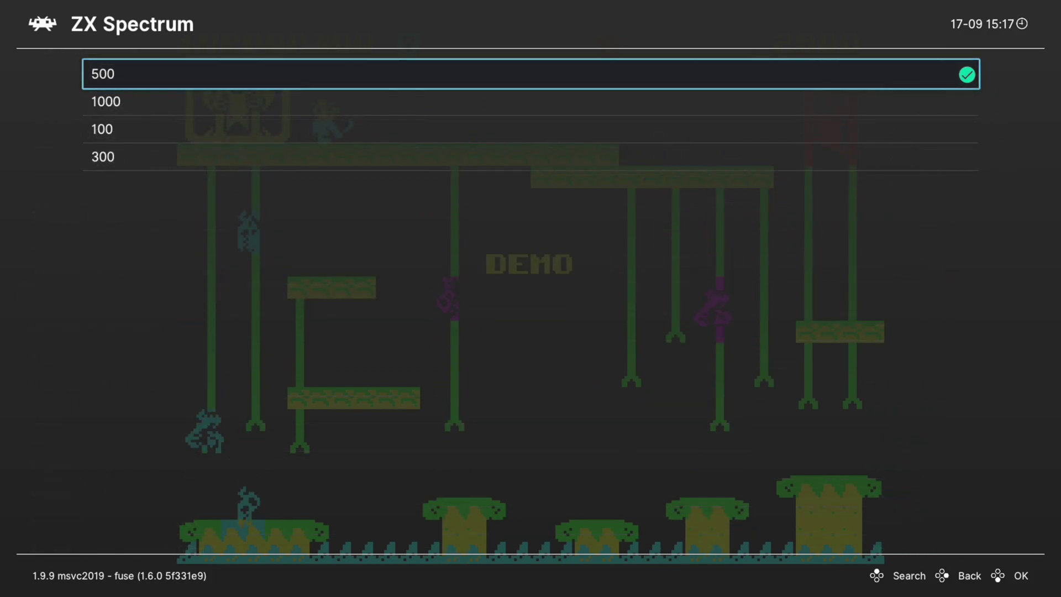
key("Down")
key("Down")
key("Down")
key("Down")
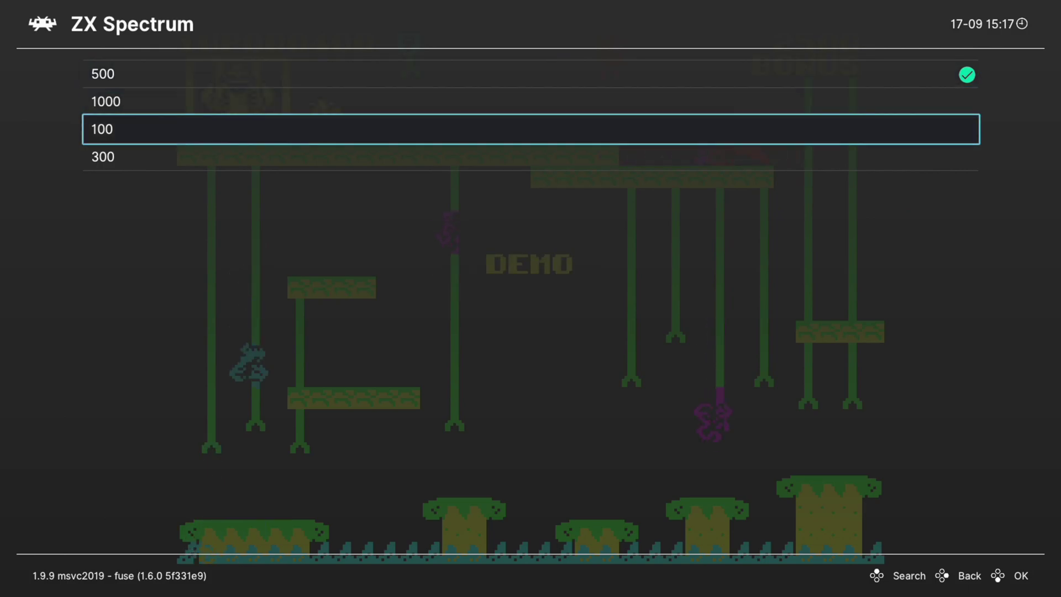
key("Return")
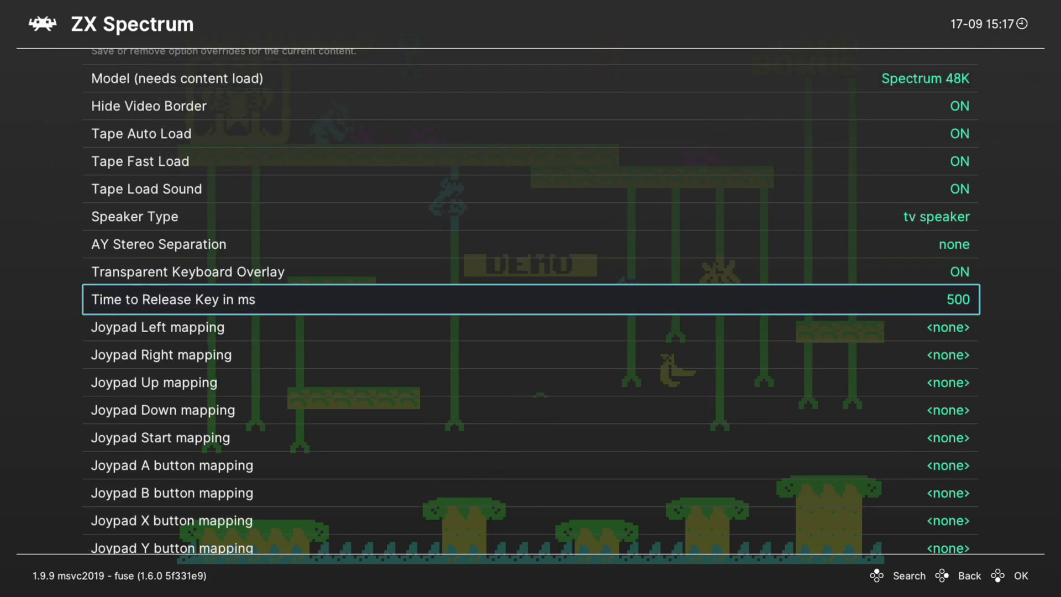
Look through the keys that can be assigned to Joypad Left mapping and keep it at <none>
key("Down")
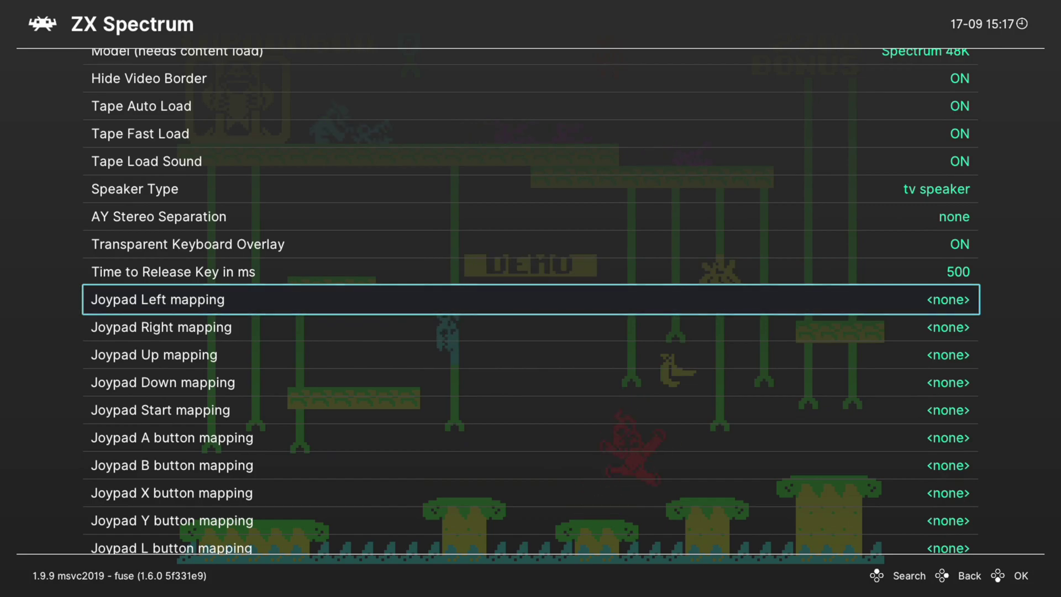
key("Return")
key("Down")
key("Down")
key("Down")
key("Down")
key("Down")
key("Down")
key("Down")
key("Down")
key("Down")
key("Down")
key("Down")
key("Down")
key("Down")
key("Down")
key("Down")
key("Down")
key("Down")
key("Down")
key("Down")
key("Down")
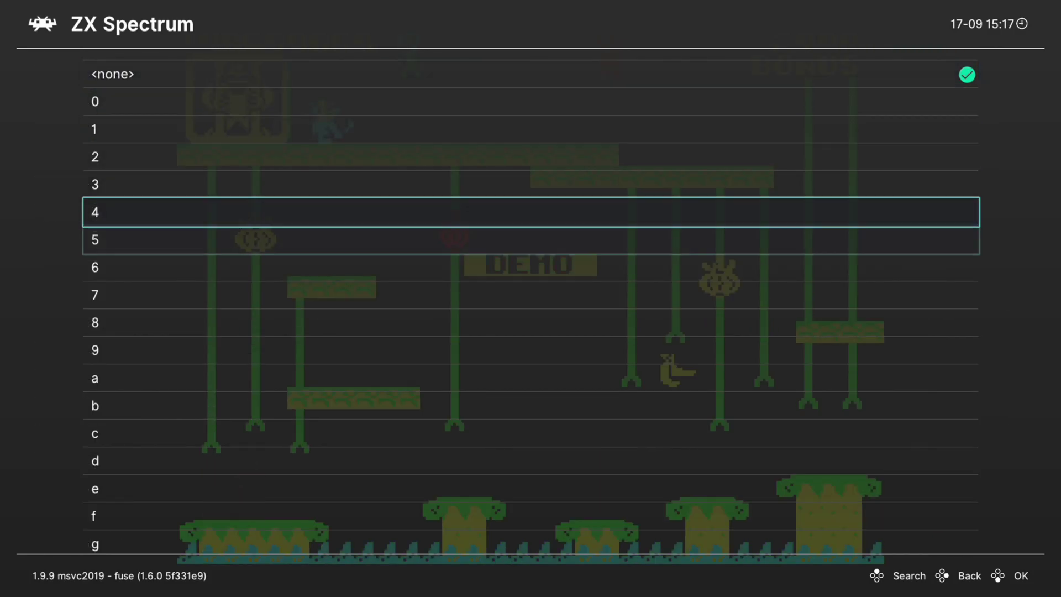
key("Down")
key("Down")
key("Down")
key("Down")
key("Down")
key("Down")
key("Down")
key("Down")
key("Down")
key("Down")
key("Down")
key("Down")
key("Down")
key("Down")
key("Down")
key("Down")
key("Down")
key("Down")
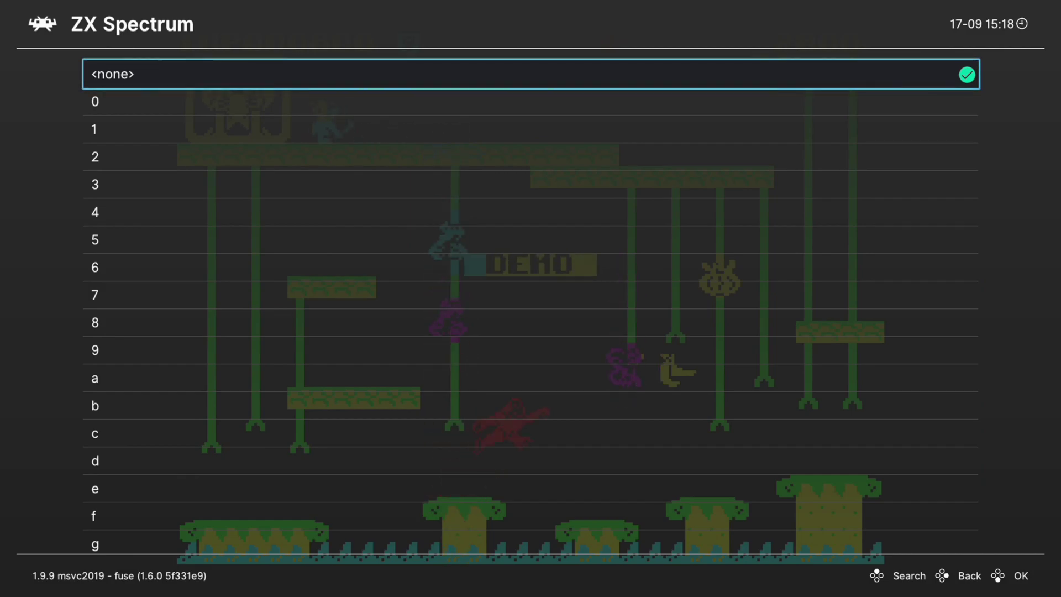
key("Return")
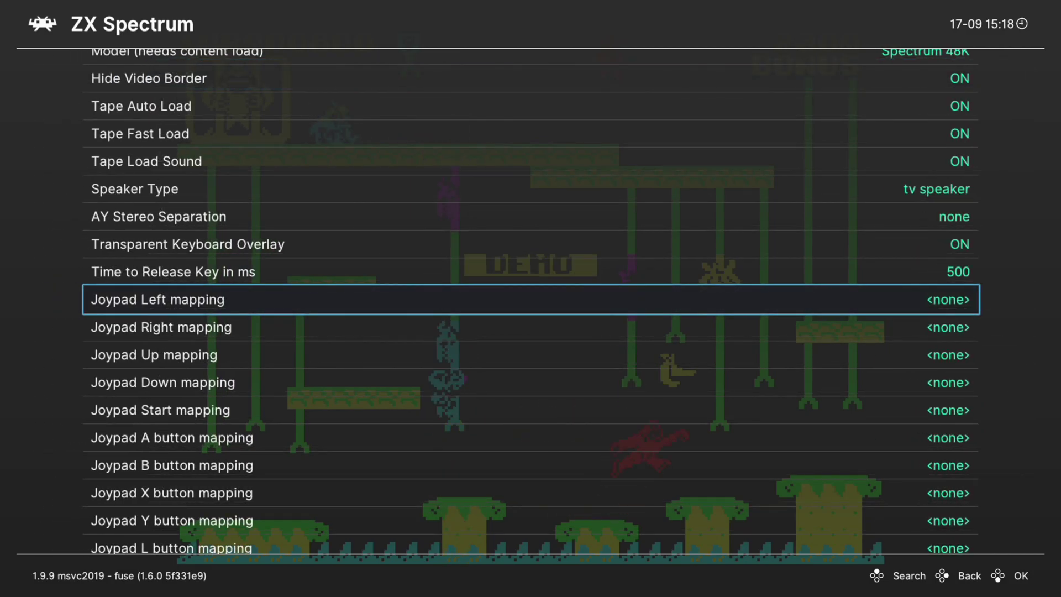
Look over the remaining joypad direction and button mappings, including L3 and R3, and open Manage Core Options
key("Down")
key("Down")
key("Down")
key("Down")
key("Down")
key("Down")
key("Down")
key("Down")
key("Down")
key("Down")
key("Down")
key("Down")
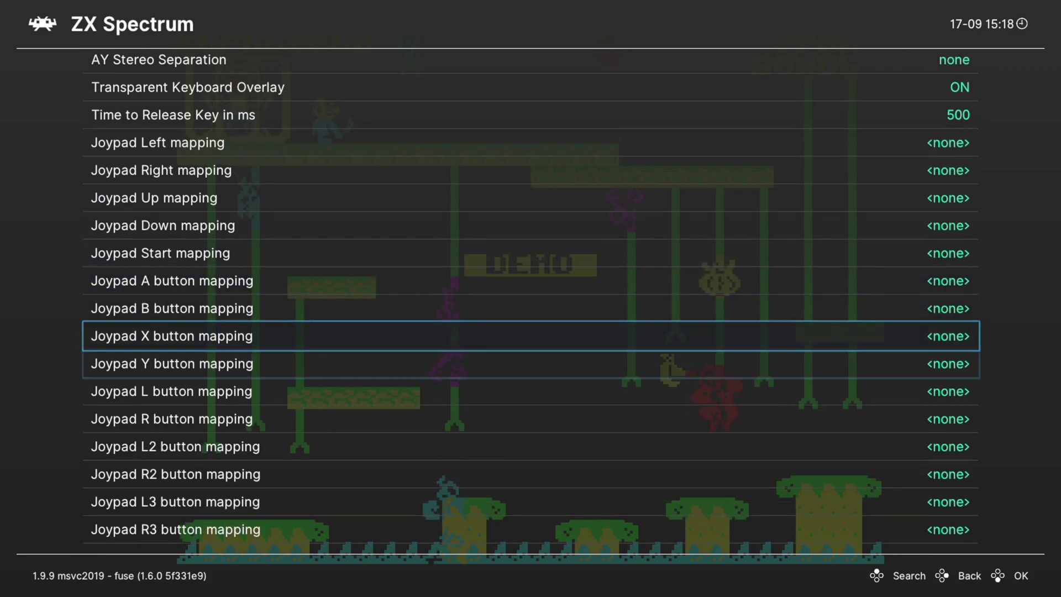
key("Down")
key("Down")
key("Down")
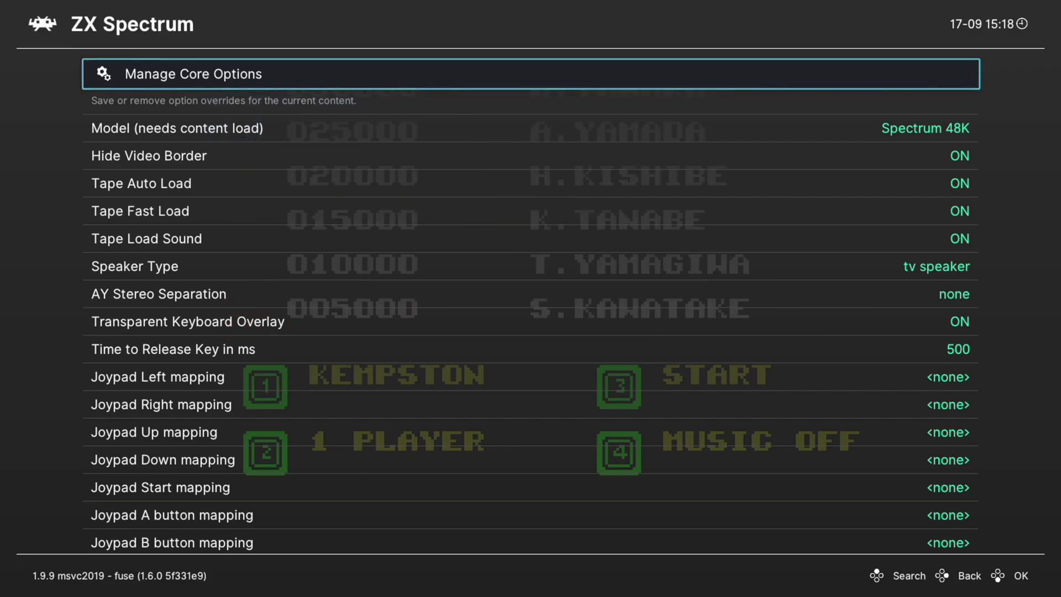
key("Return")
key("Down")
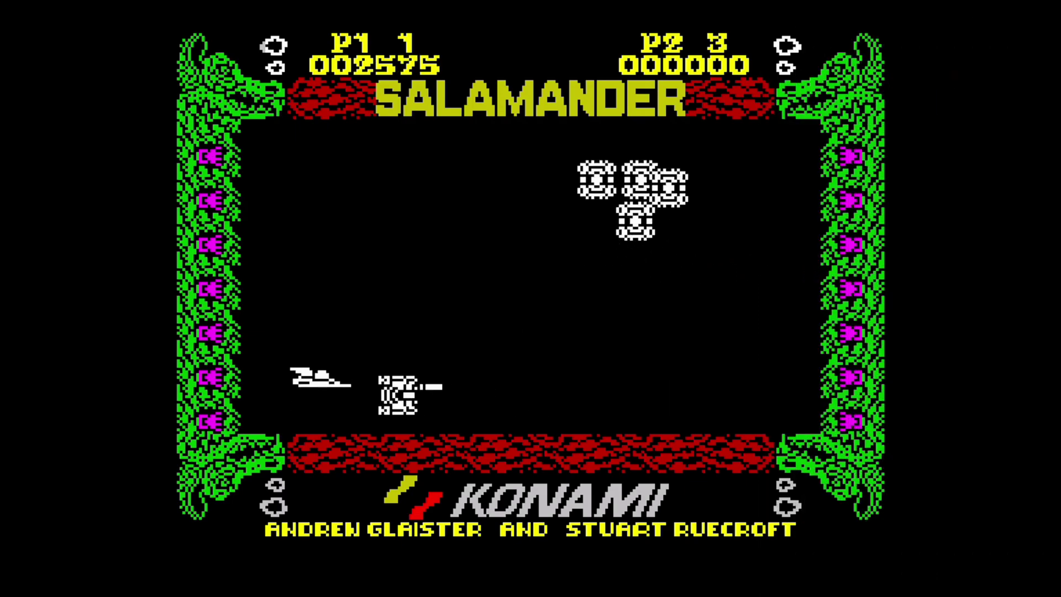
key("Up")
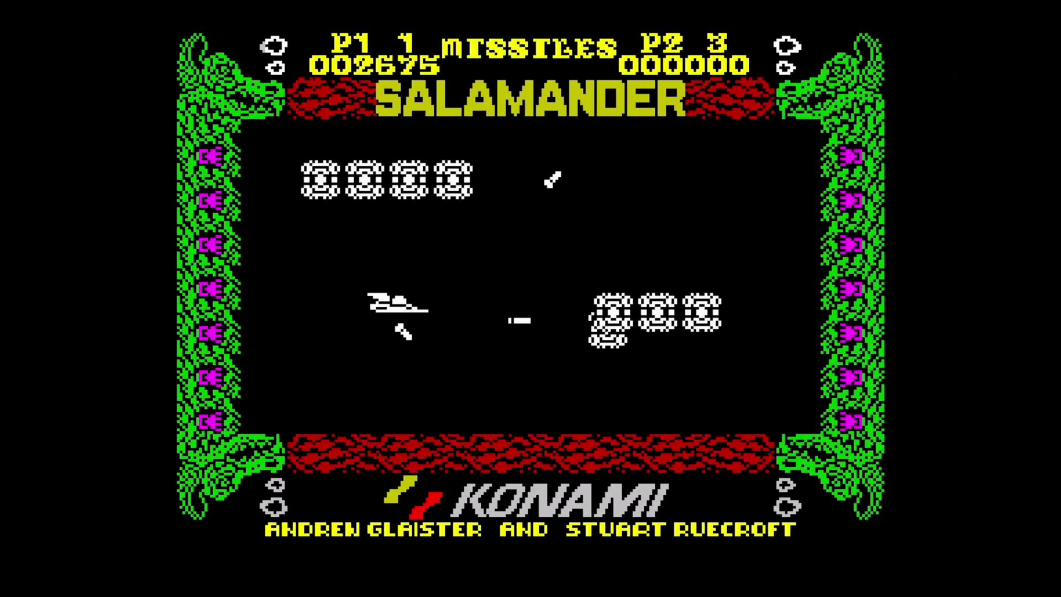
key("Down")
key("Down")
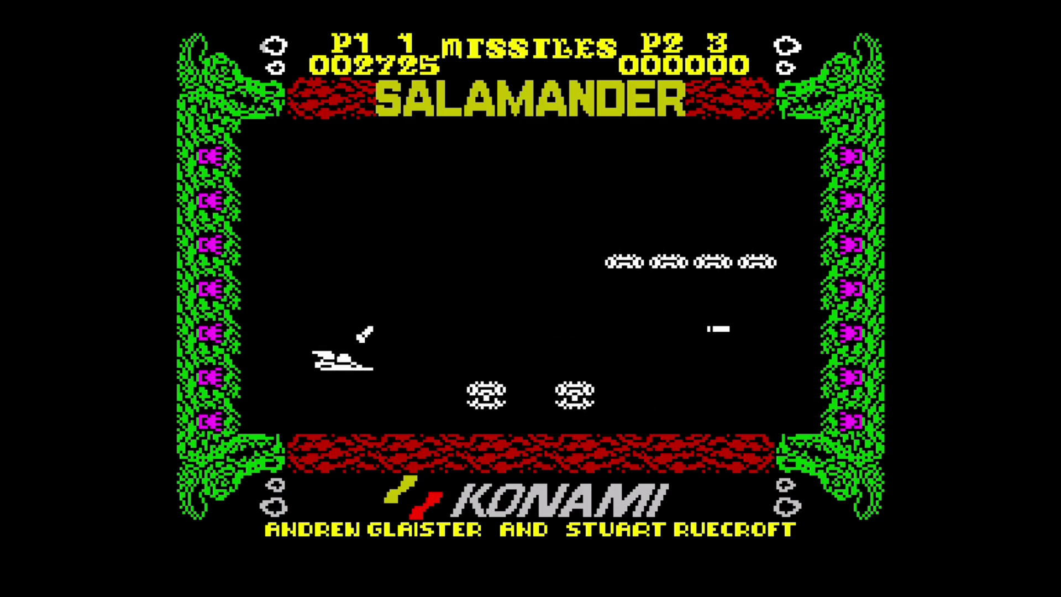
key("Up")
key("Right")
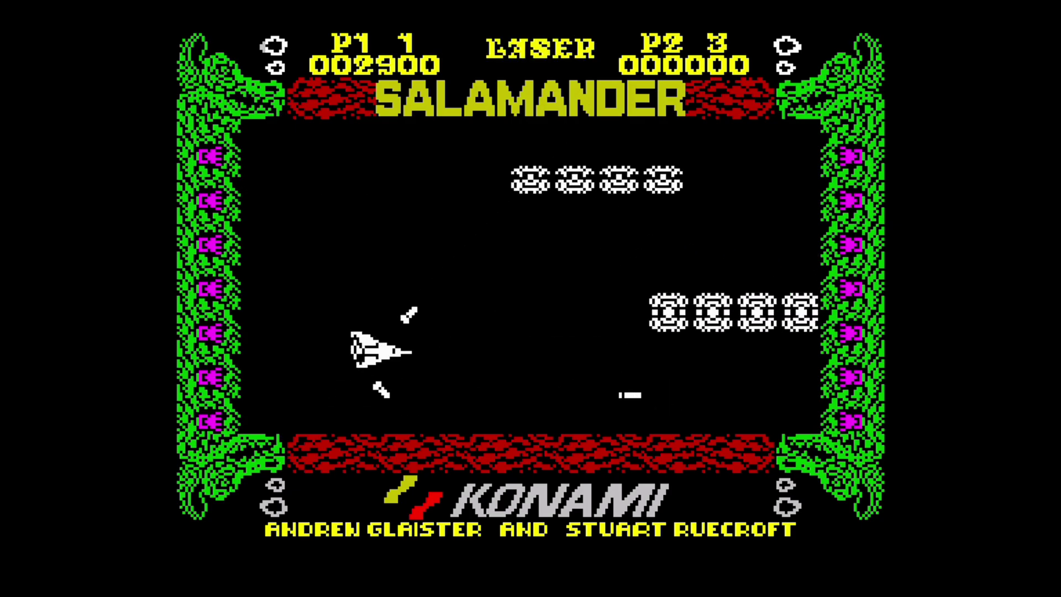
key("Down")
key("Left")
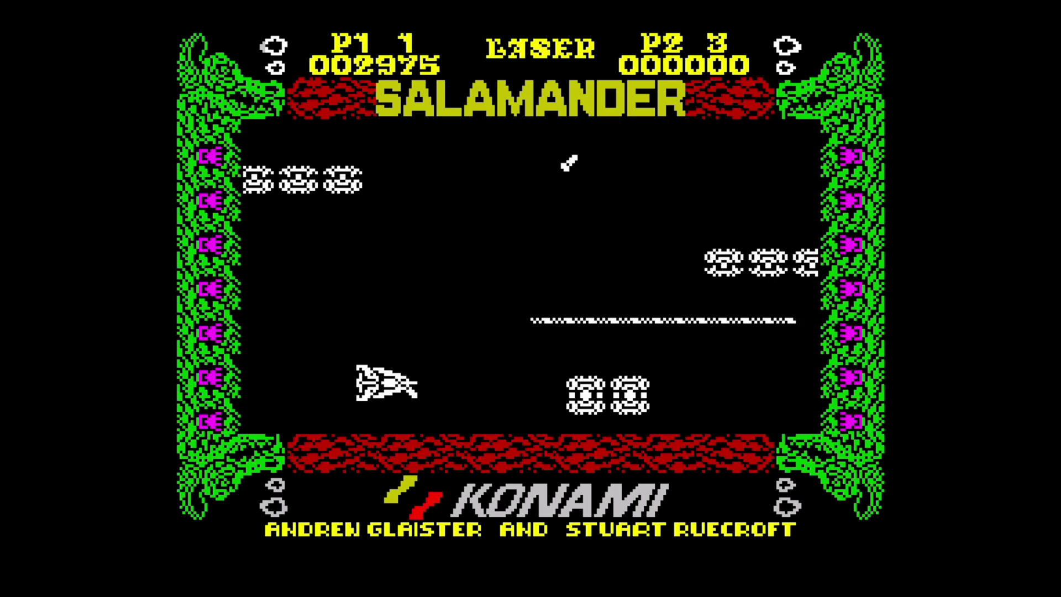
key("Up")
key("Right")
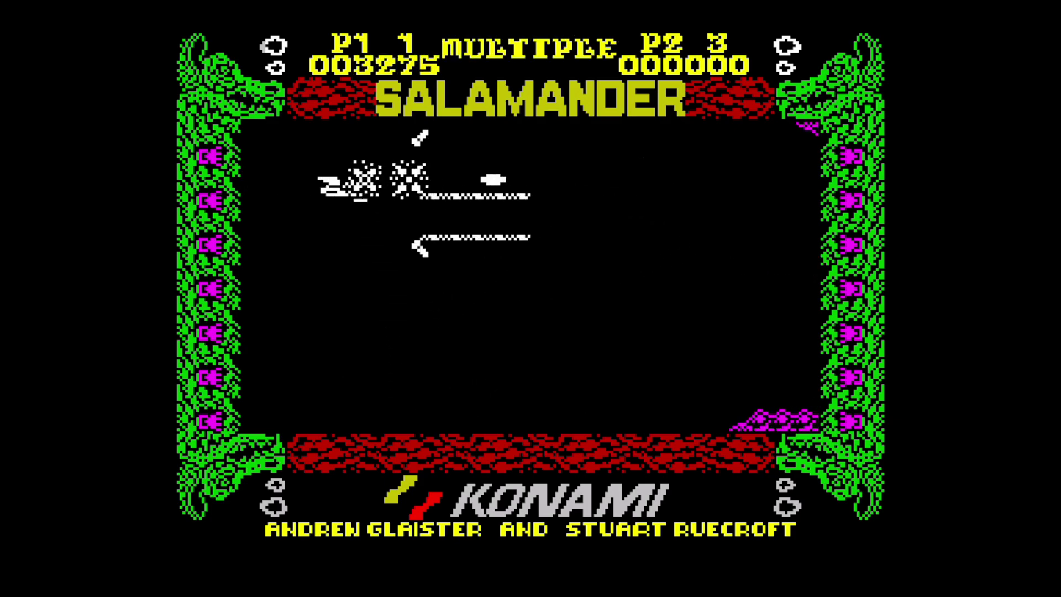
key("Down")
key("Up")
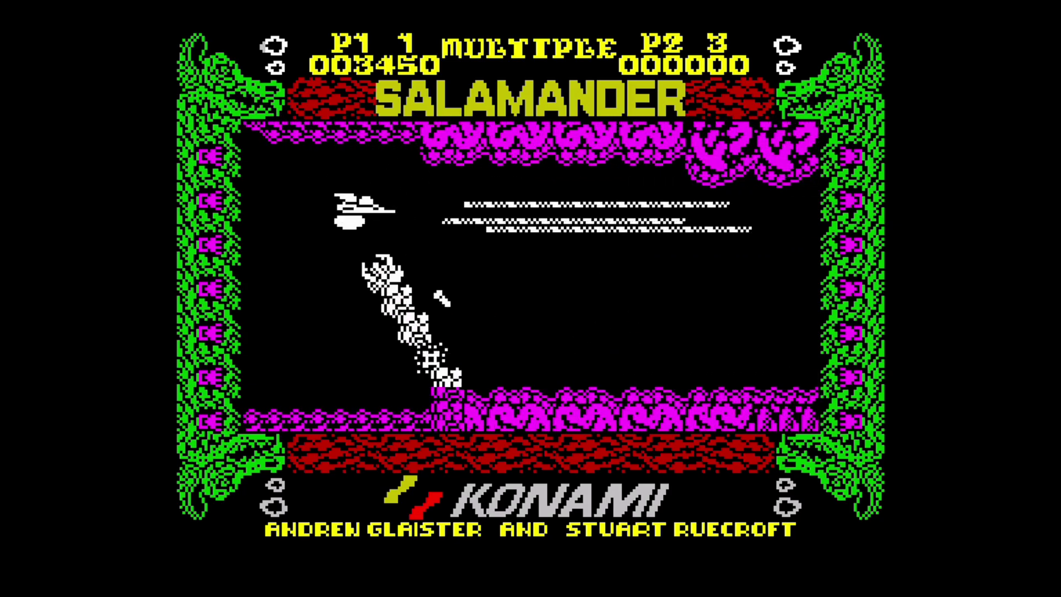
key("Down")
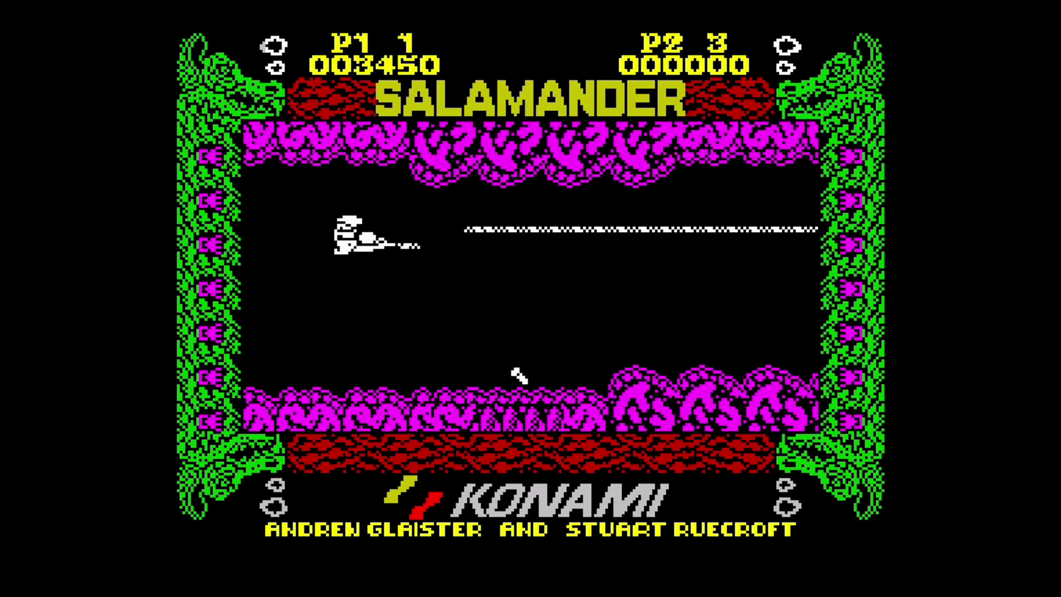
key("Down")
key("Up")
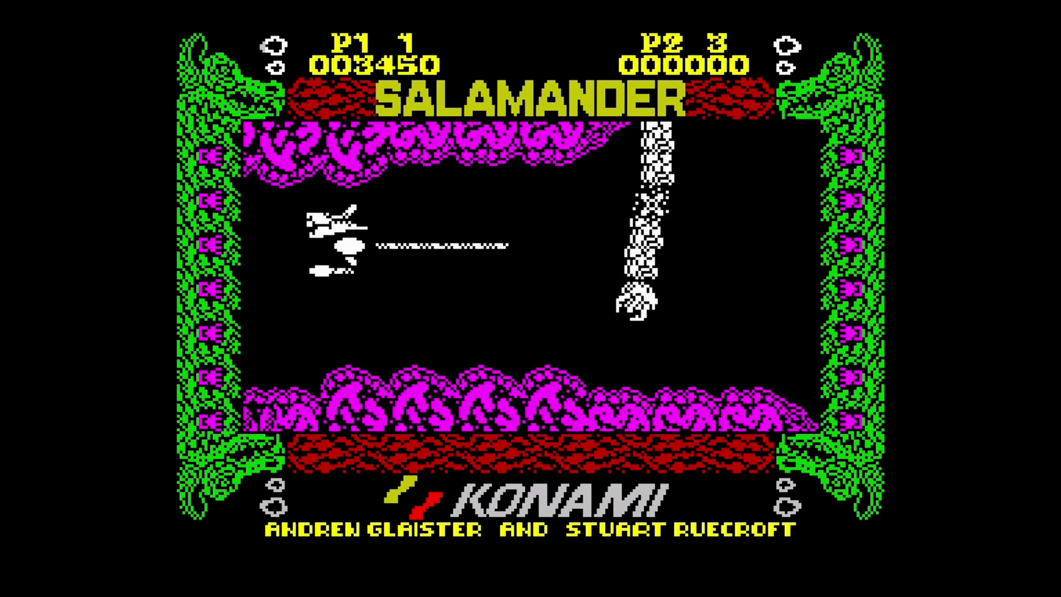
key("Left")
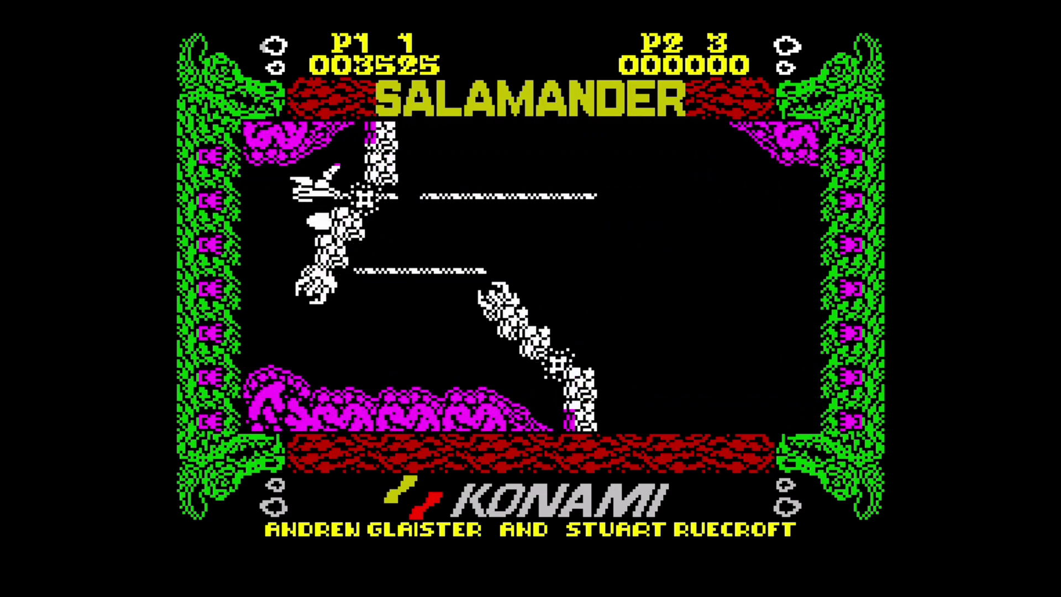
key("space")
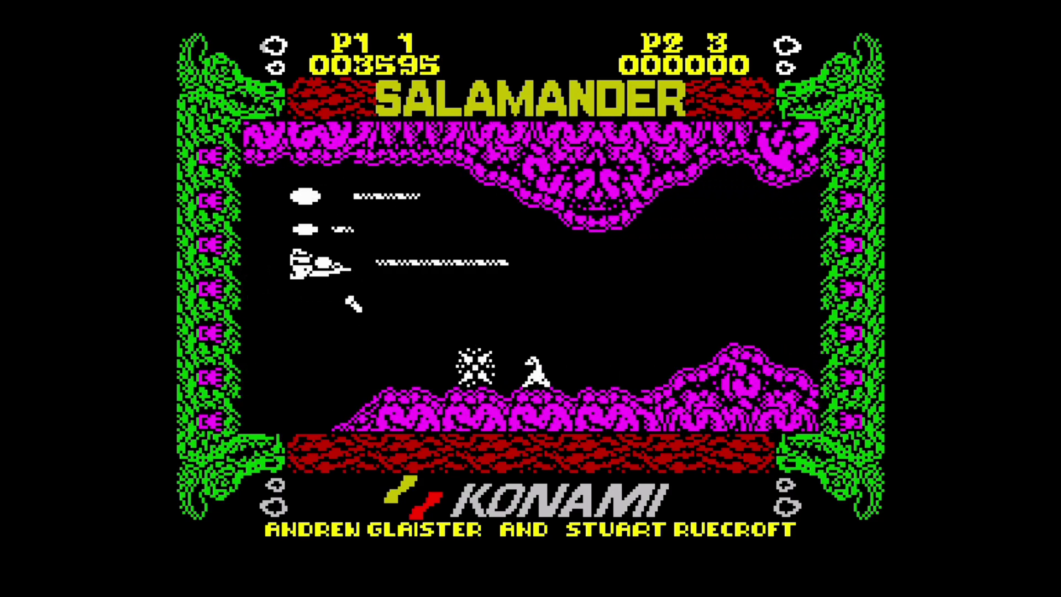
key("space")
key("Down")
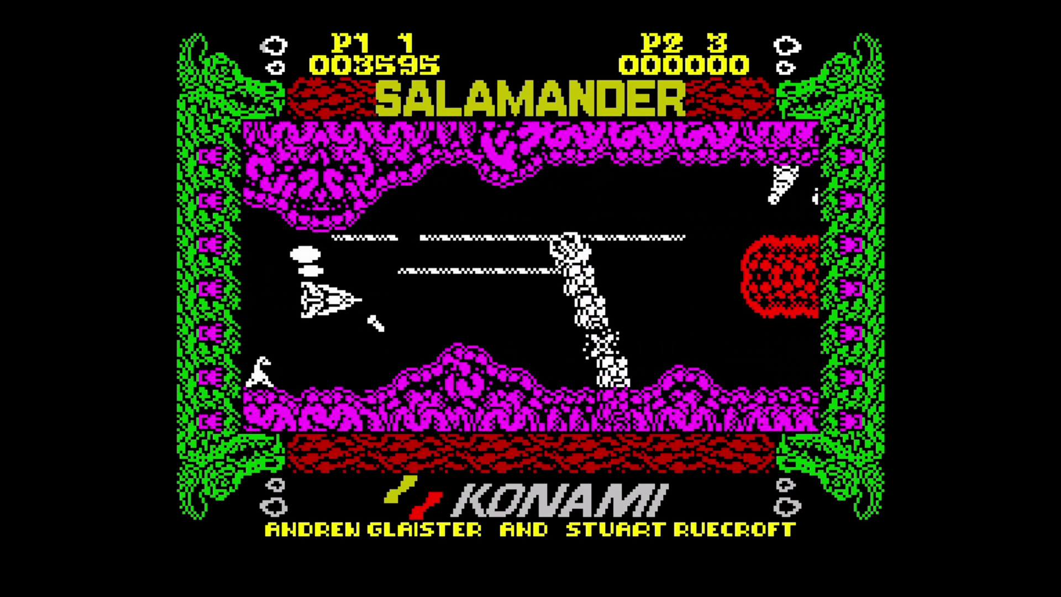
key("Up")
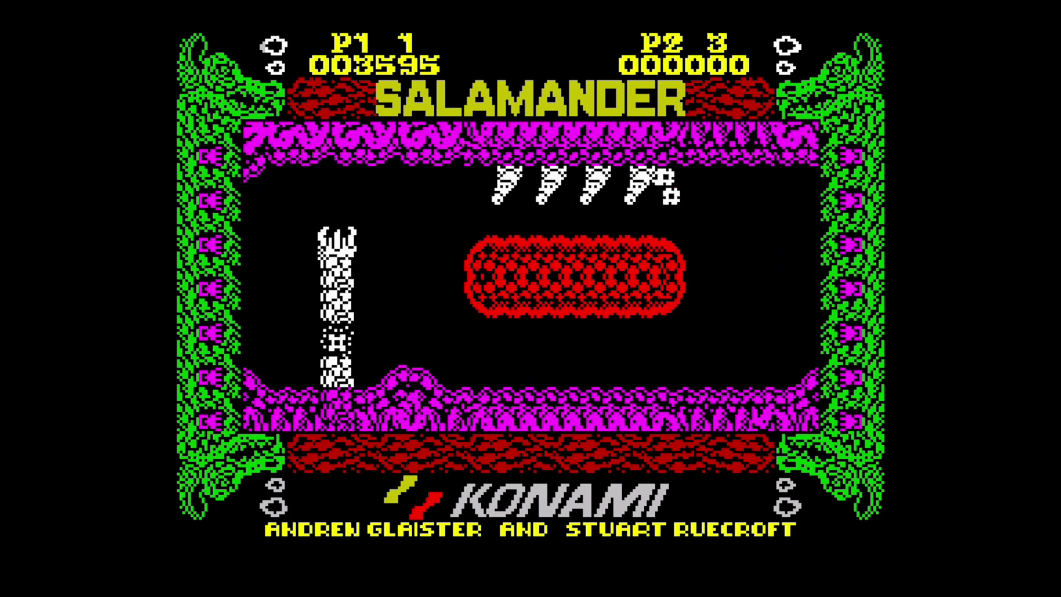